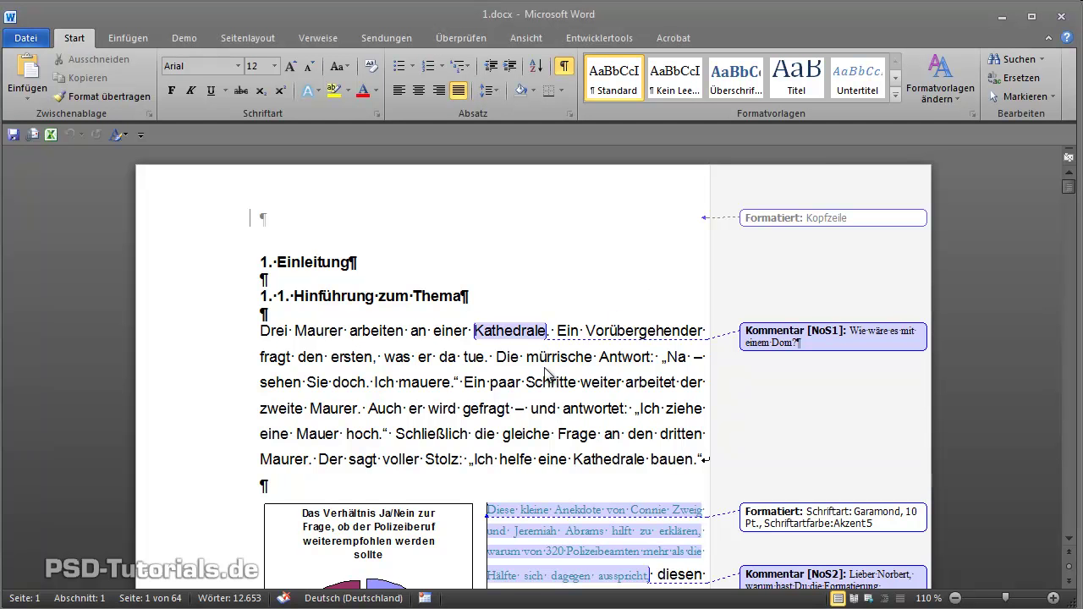
Step: Scroll up and down through the document to review its content
scroll(549, 373, down, 1)
scroll(548, 373, down, 2)
scroll(546, 366, up, 3)
scroll(546, 368, down, 2)
scroll(546, 368, down, 3)
scroll(546, 368, up, 2)
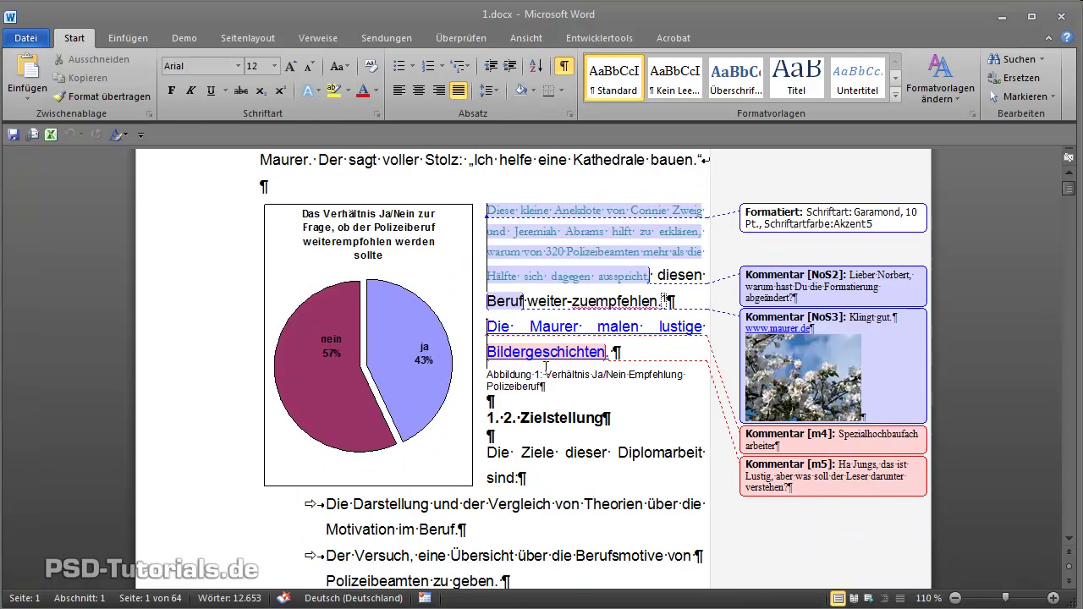
scroll(546, 368, up, 2)
scroll(546, 368, down, 2)
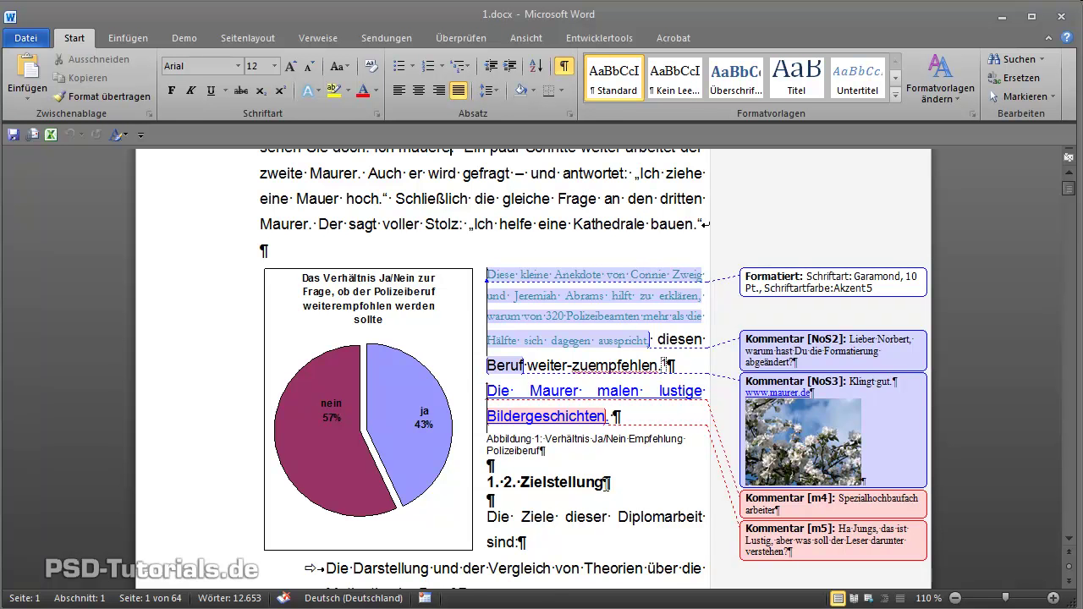
scroll(618, 440, down, 3)
scroll(606, 485, down, 3)
scroll(606, 485, up, 6)
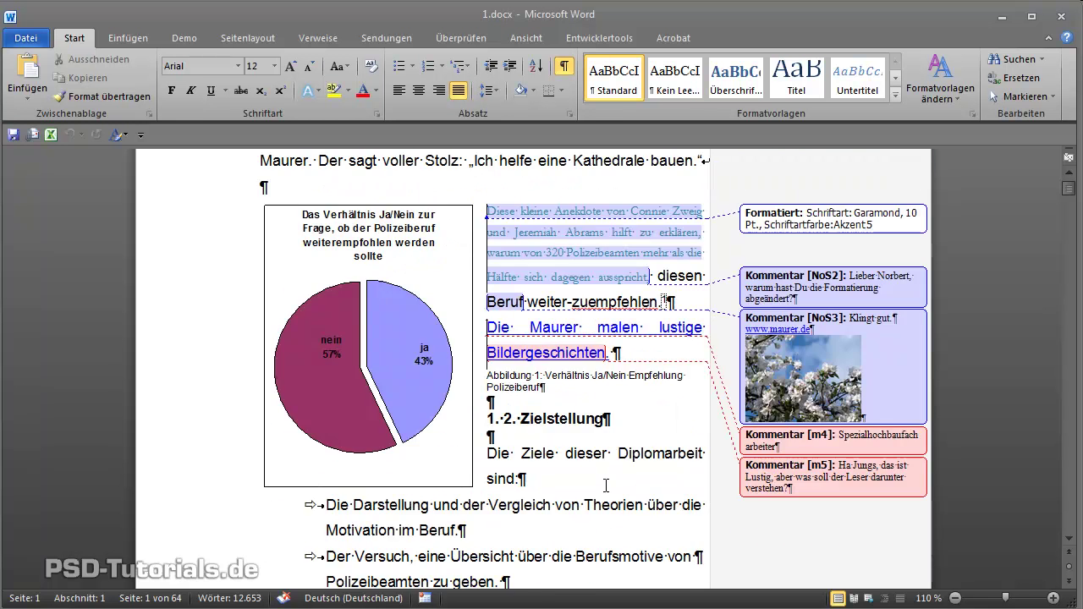
scroll(606, 485, up, 5)
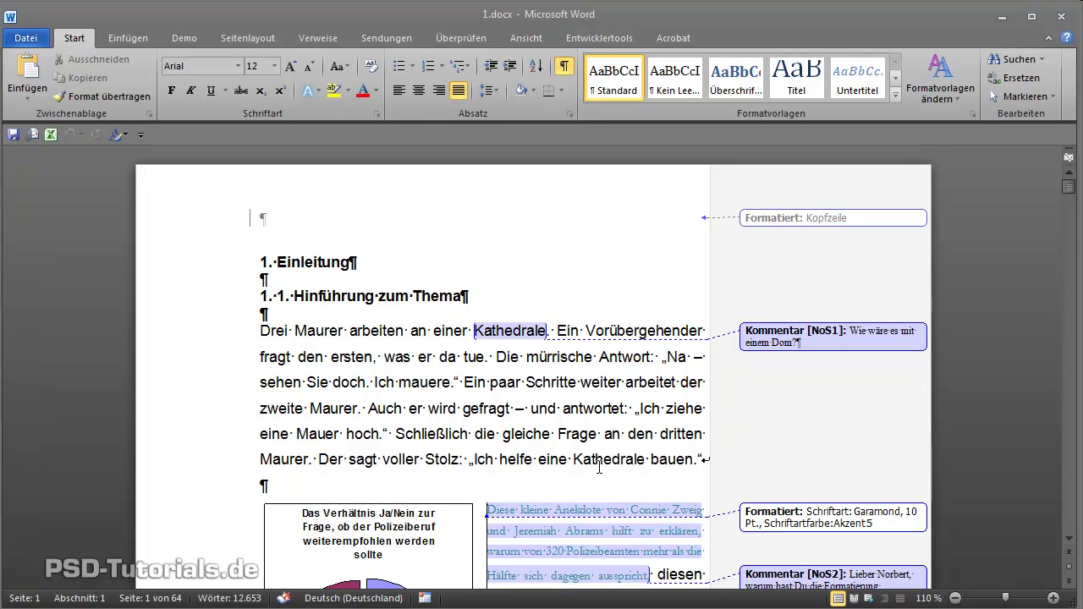
scroll(524, 382, down, 3)
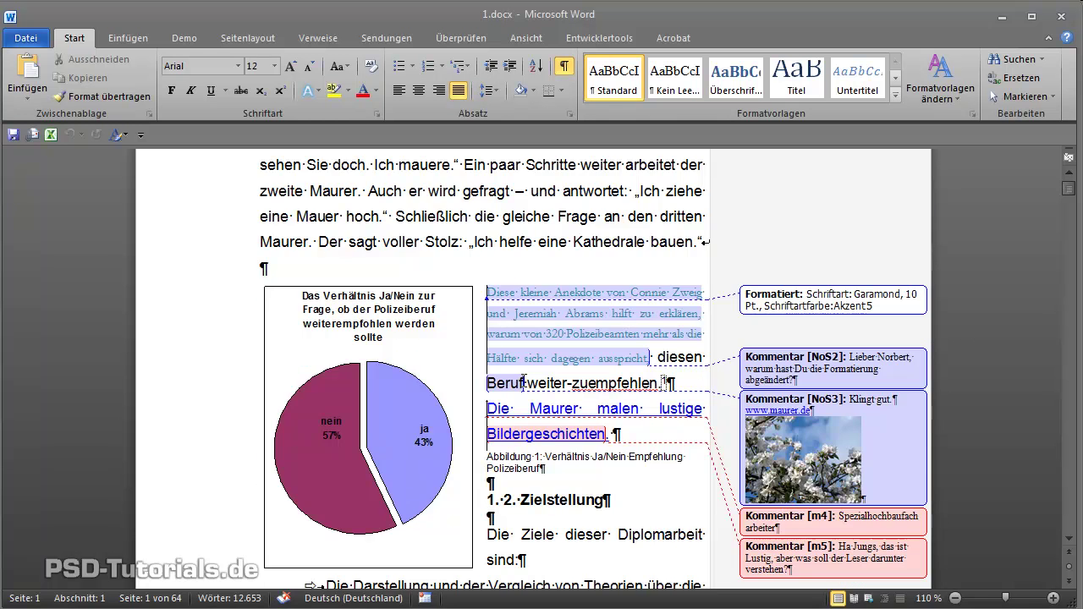
scroll(407, 208, down, 2)
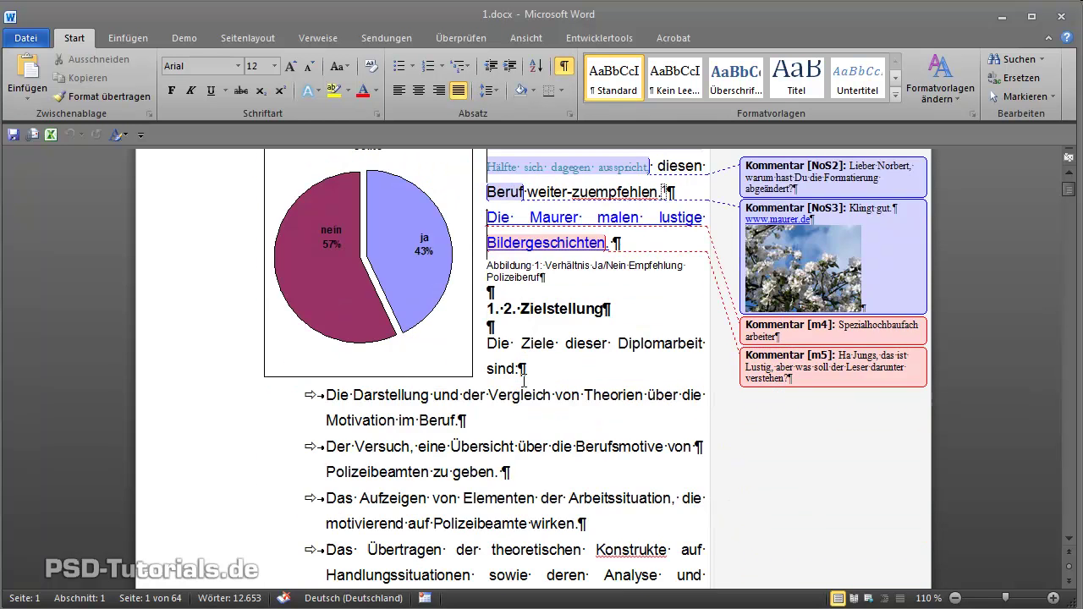
Step: Open the Datei info page and expand it with 'Alle Eigenschaften anzeigen'
click(23, 39)
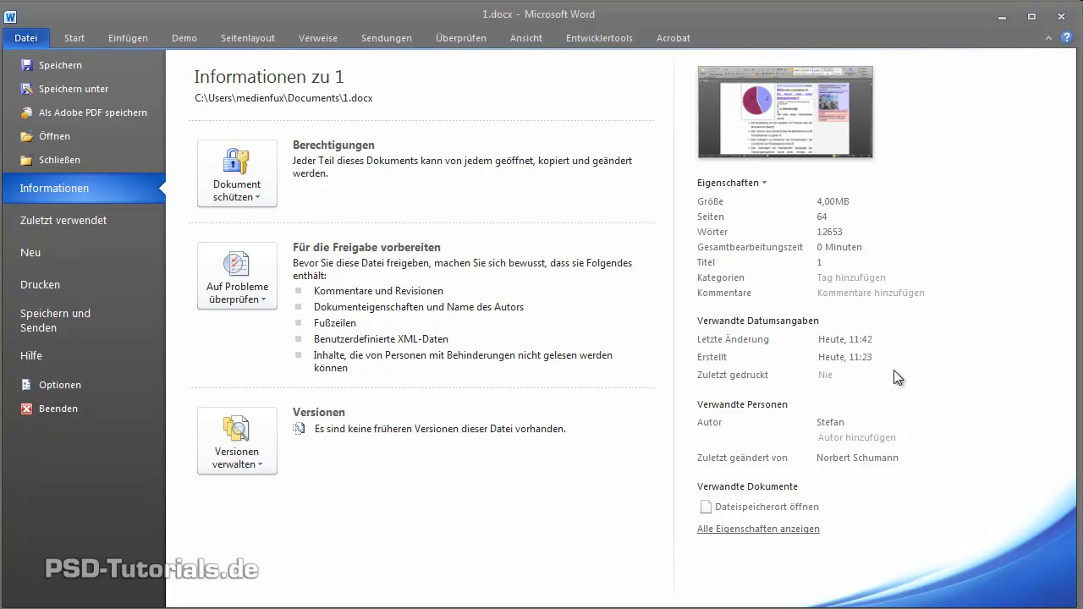
click(848, 437)
click(786, 530)
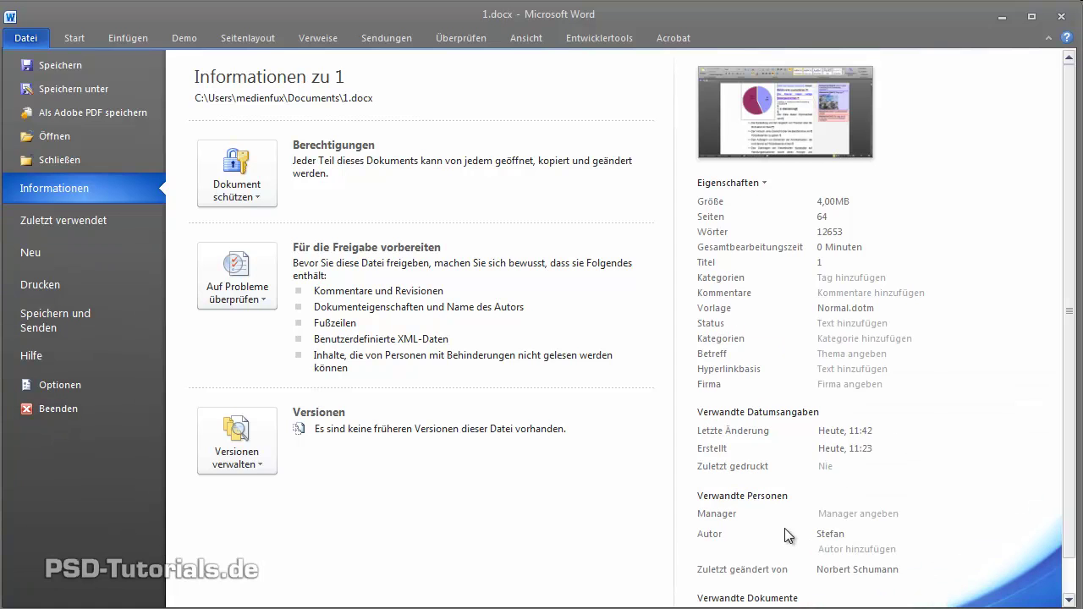
scroll(785, 529, down, 1)
scroll(784, 528, up, 1)
Step: Launch 'Dokument prüfen' from 'Auf Probleme überprüfen' and position the Dokumentprüfung window
click(262, 301)
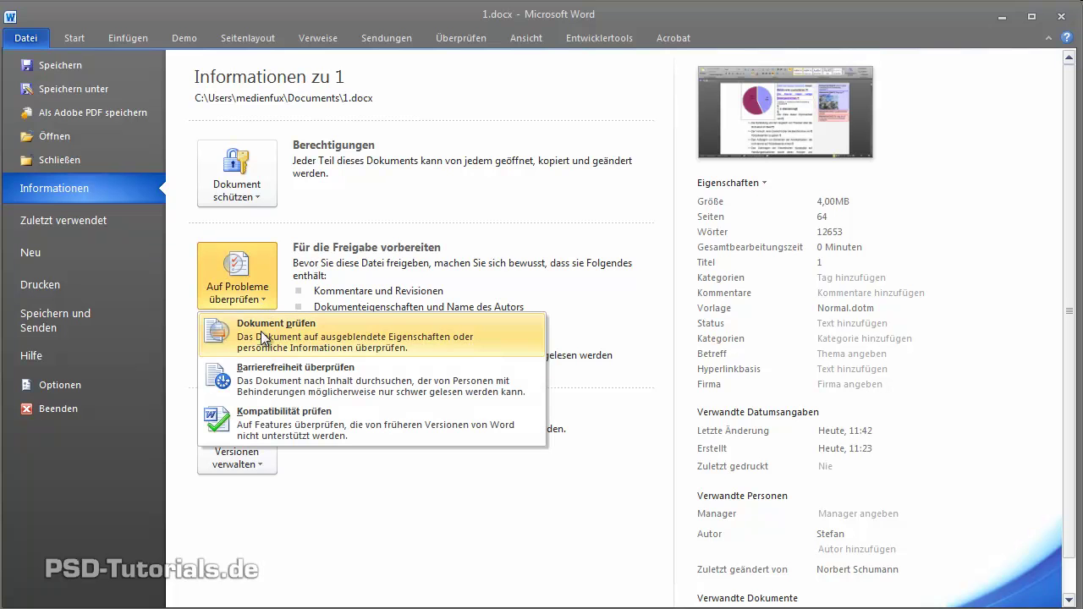
click(259, 345)
drag(428, 109, 442, 69)
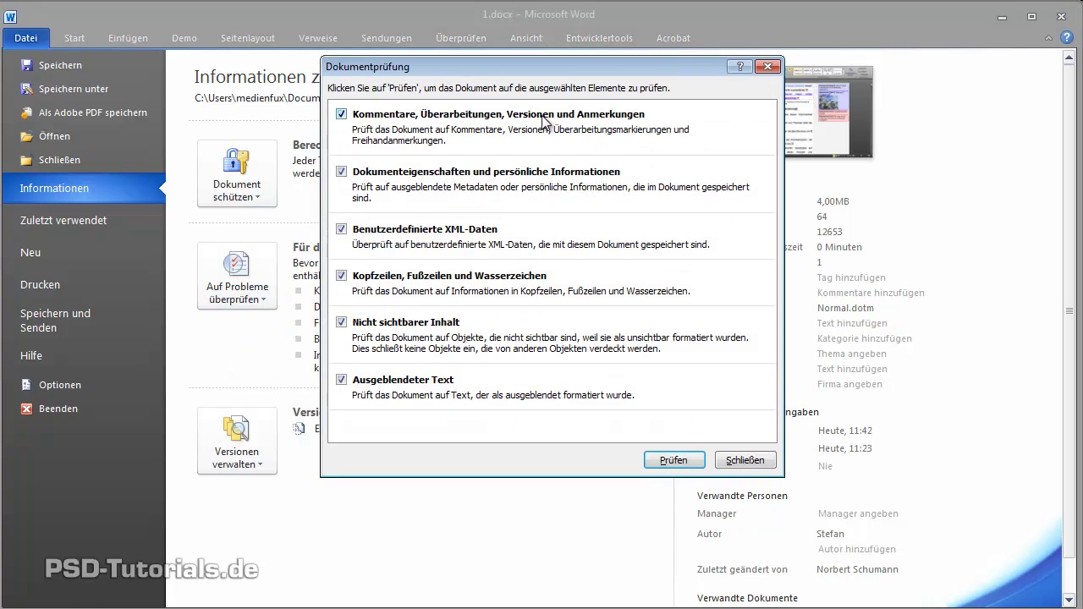
drag(412, 68, 399, 72)
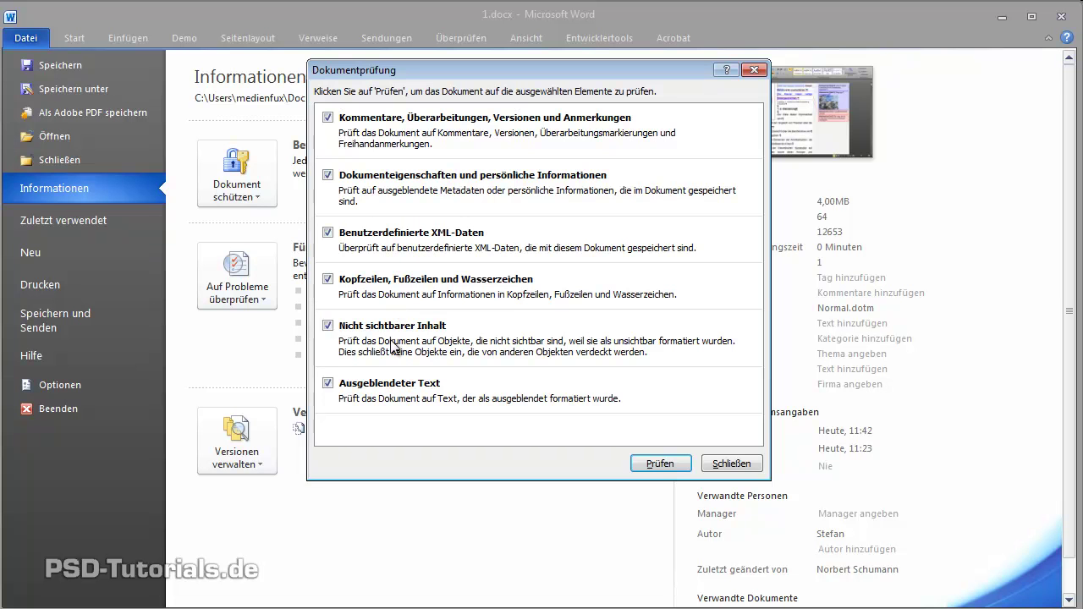
Step: Run the inspection and remove comments, personal properties, custom XML data and headers/footers
click(661, 465)
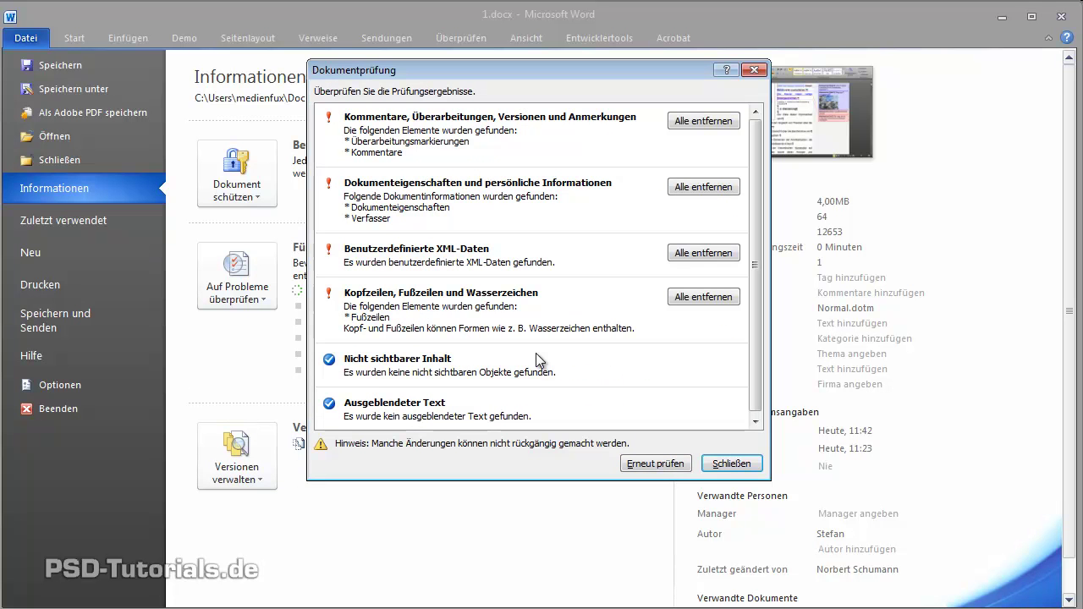
drag(520, 71, 443, 54)
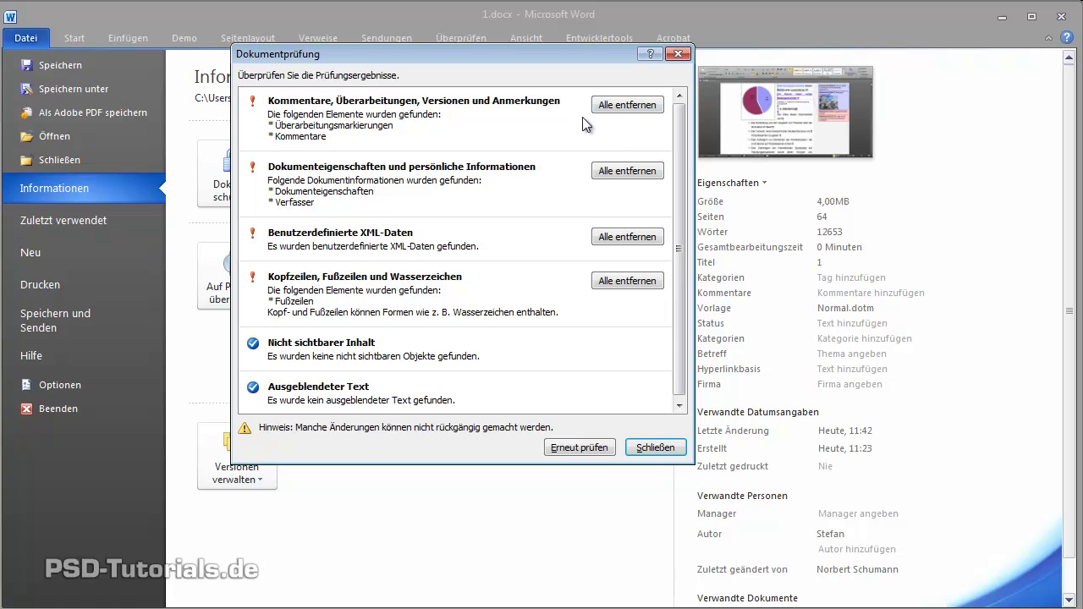
click(622, 105)
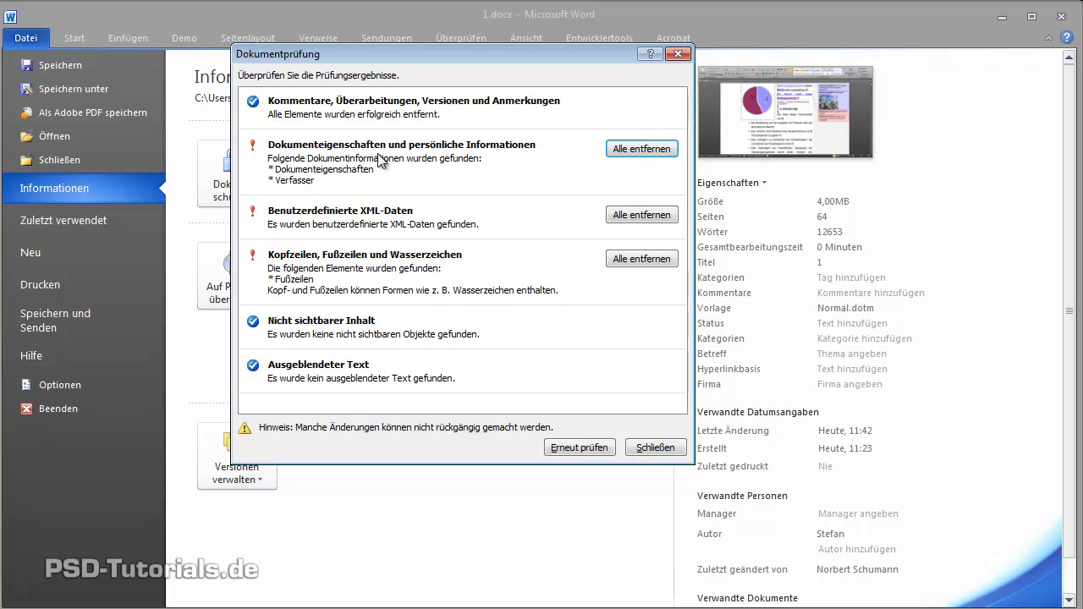
click(641, 149)
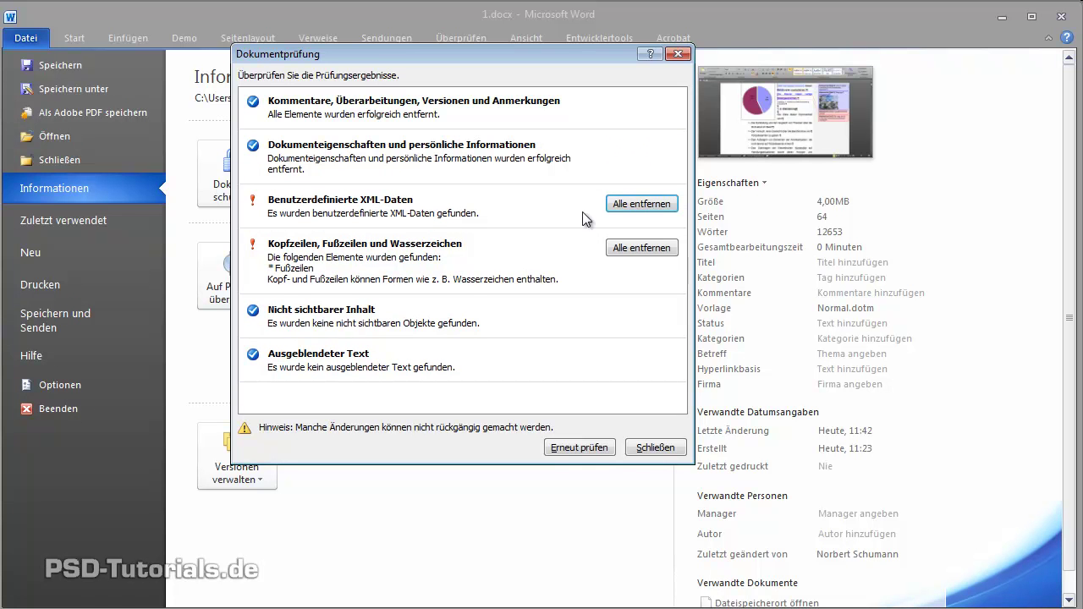
click(631, 205)
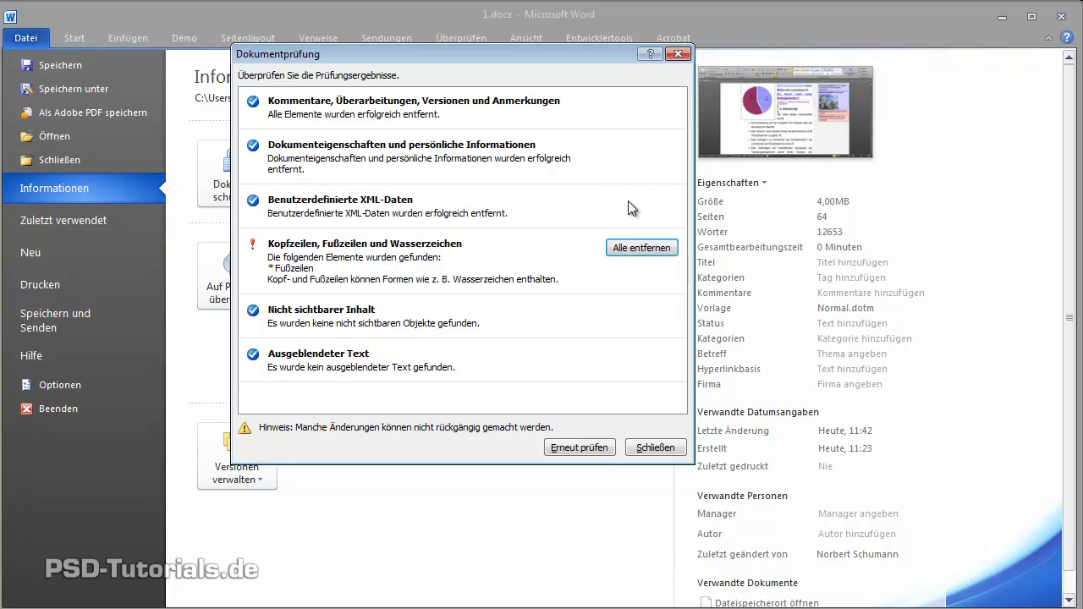
click(627, 249)
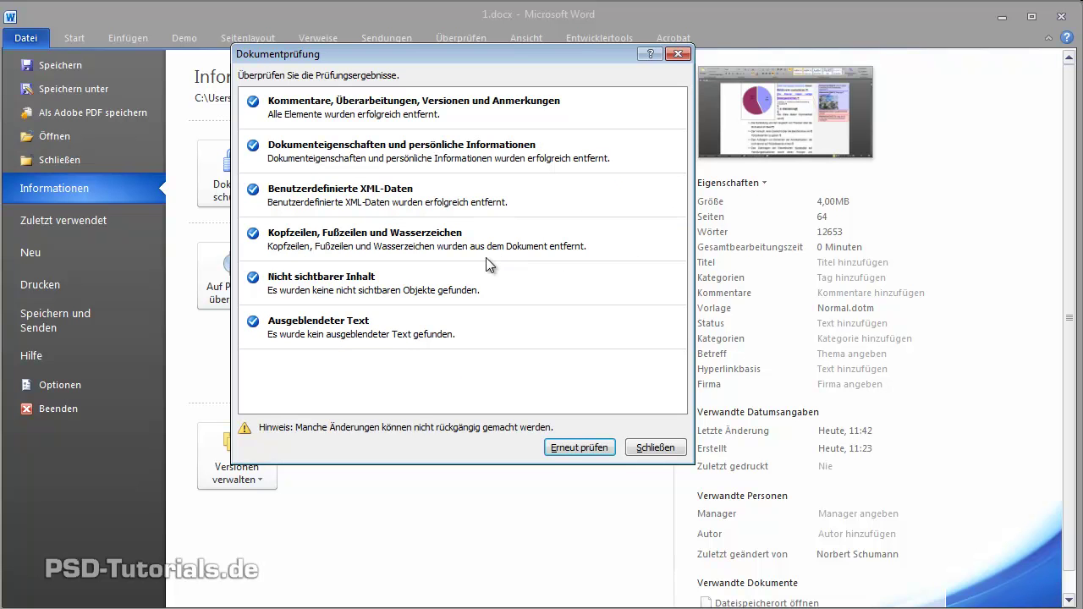
Step: Re-run the inspection to confirm nothing remains, then close the inspector
click(581, 447)
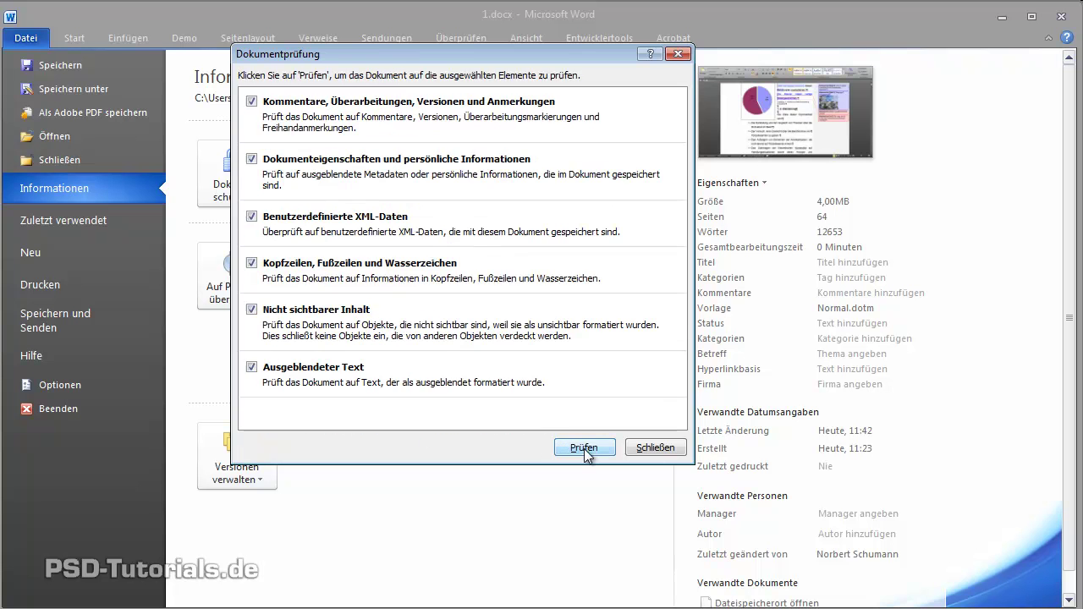
click(582, 448)
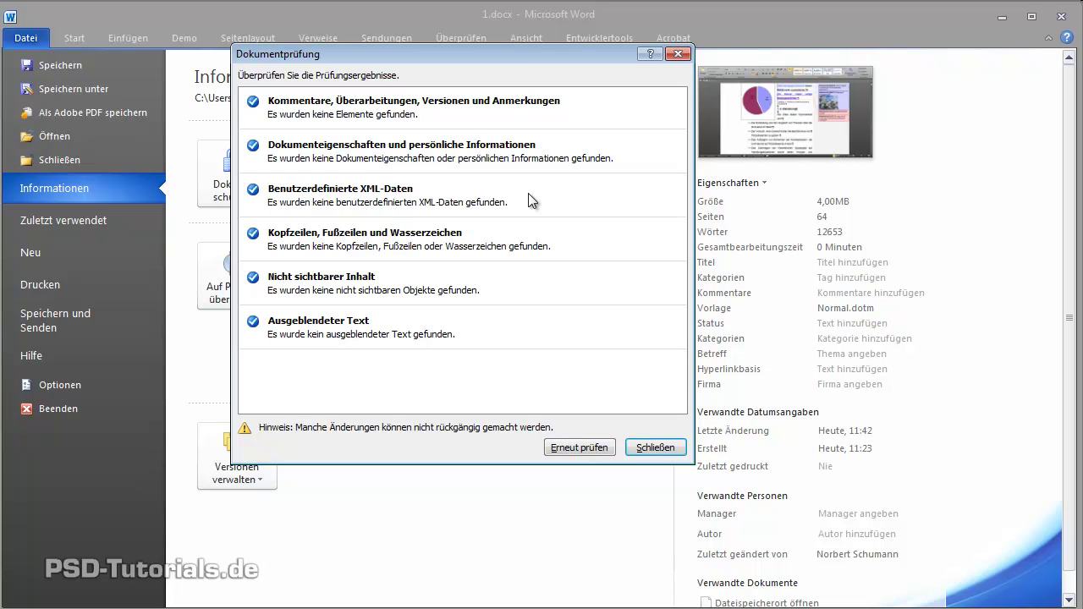
click(656, 447)
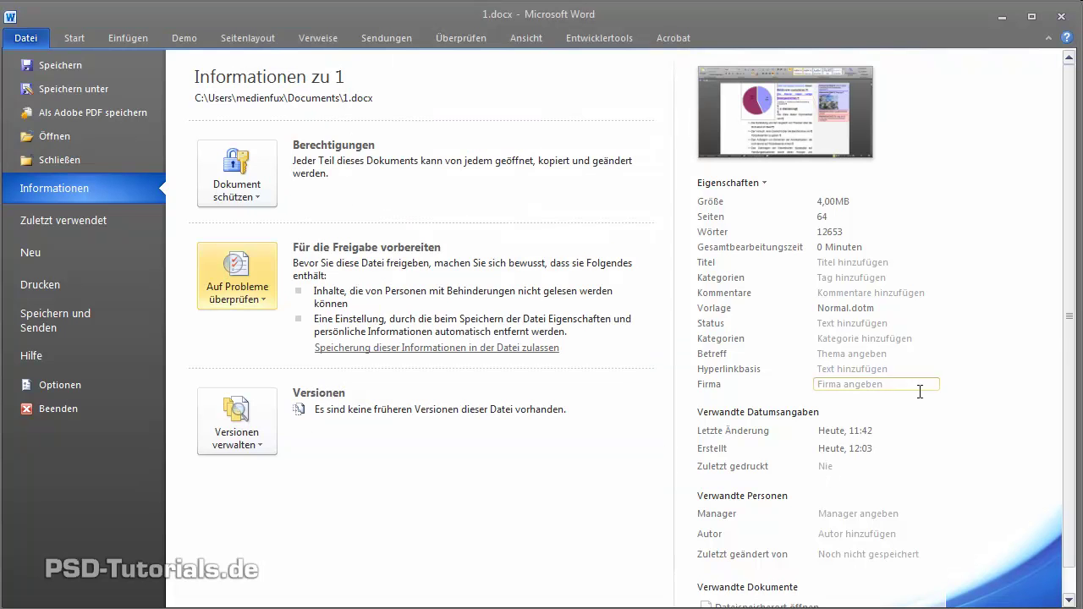
Step: Enter the title 'Test Dokument' and the categories 'GrafikenTabellenInformationen'
scroll(946, 457, down, 1)
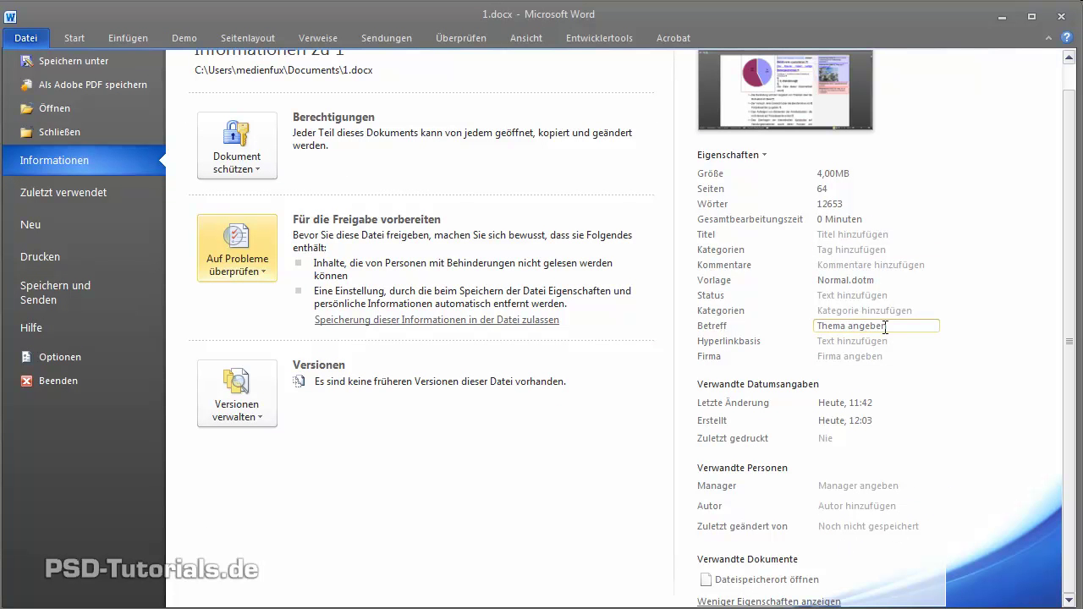
click(836, 235)
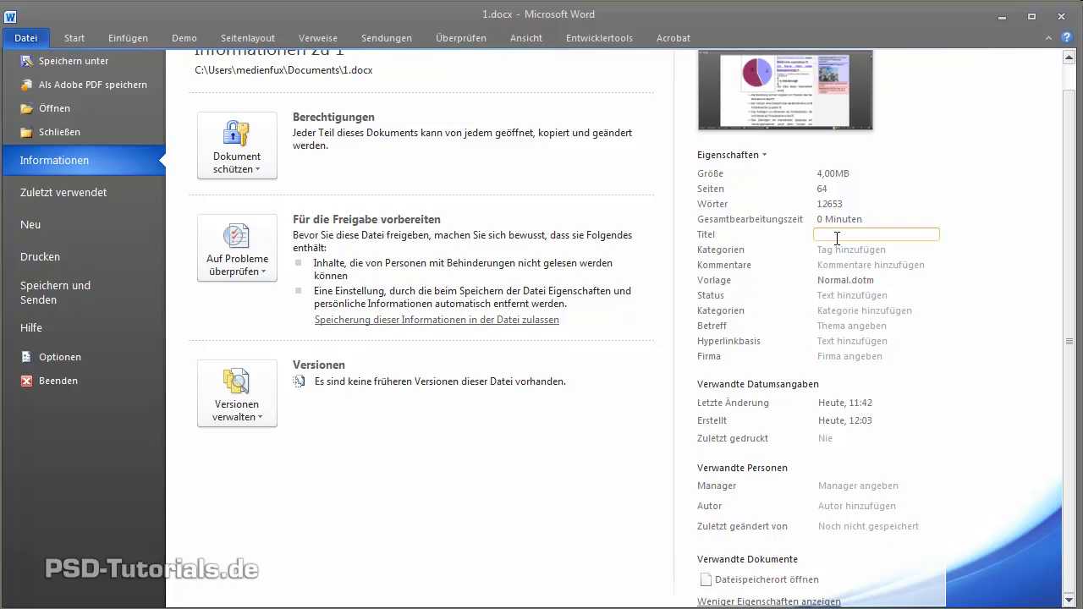
text(Test )
text(Dokument)
click(846, 252)
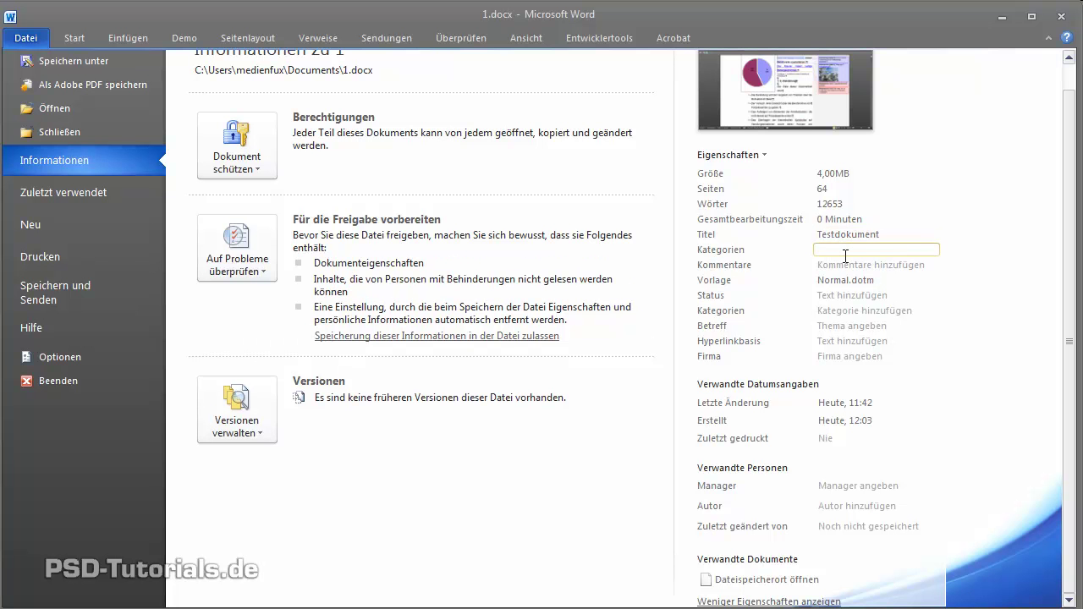
text(Grafik)
text(en, )
text(Tabelle)
text(n)
text(Informa)
text(tionen)
Step: Add the comment 'Das Dokument ist ein Musterdokument zu Testzwecken.' and confirm it
click(851, 265)
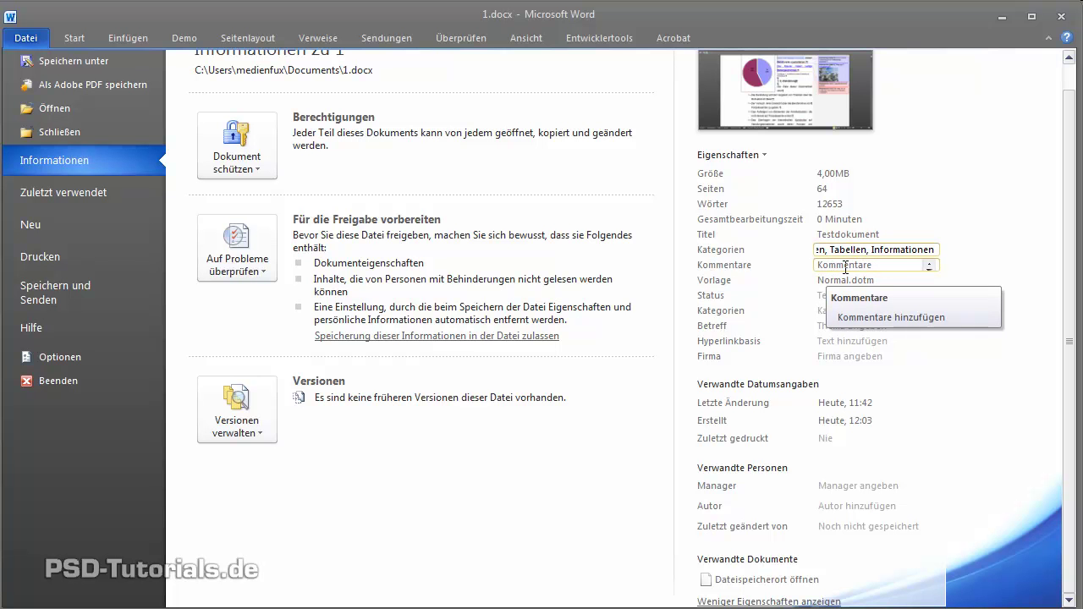
click(930, 268)
click(902, 265)
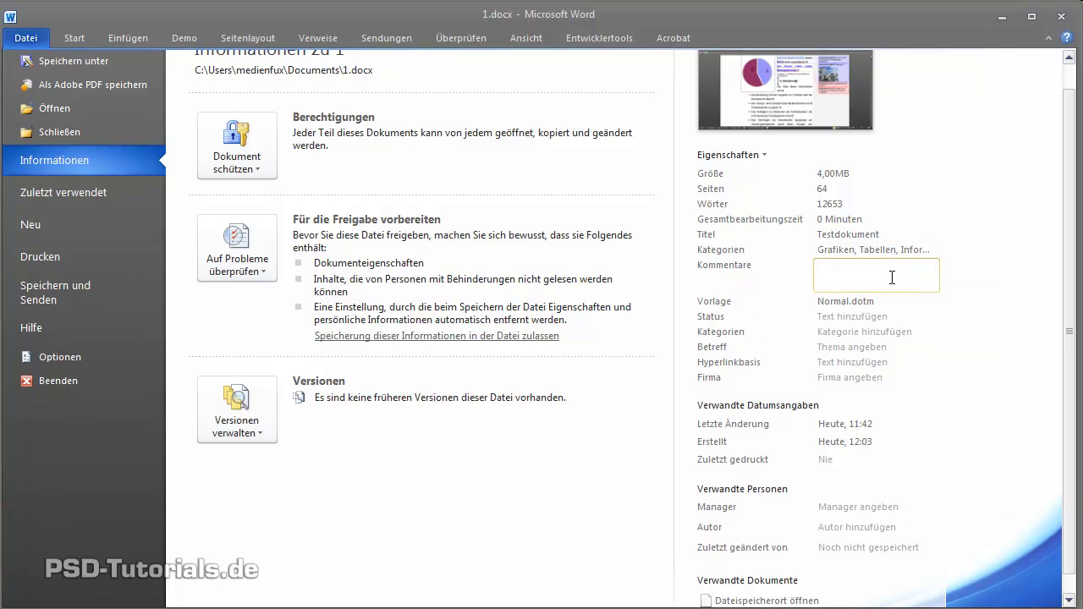
text(Da)
text(s Dokument )
text(ist ein )
text(Musterdok)
text(ument)
text( zu T)
text(estzweck)
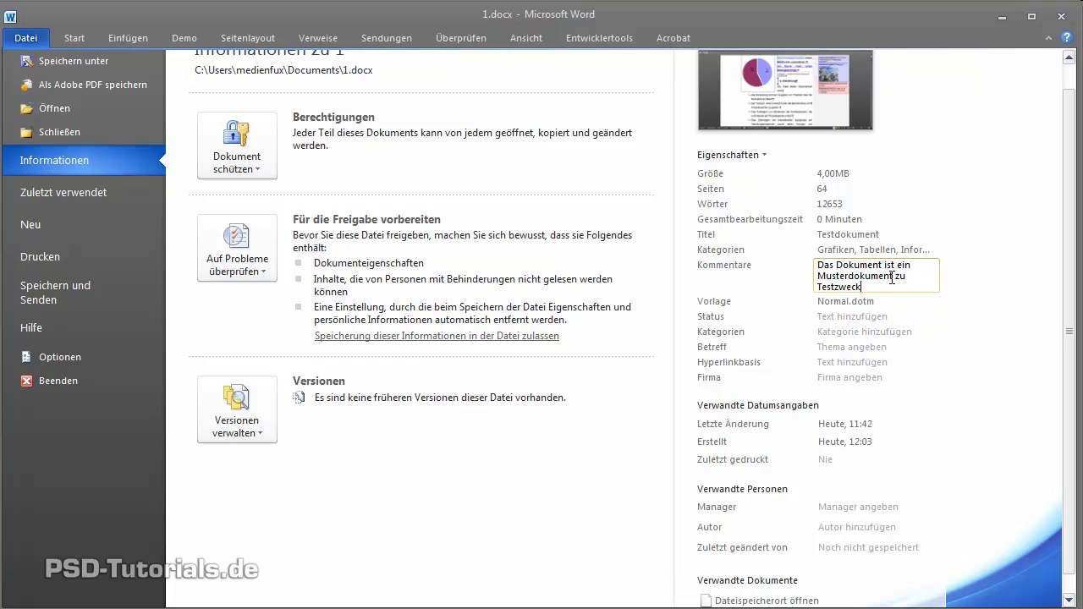
text(en.)
click(849, 305)
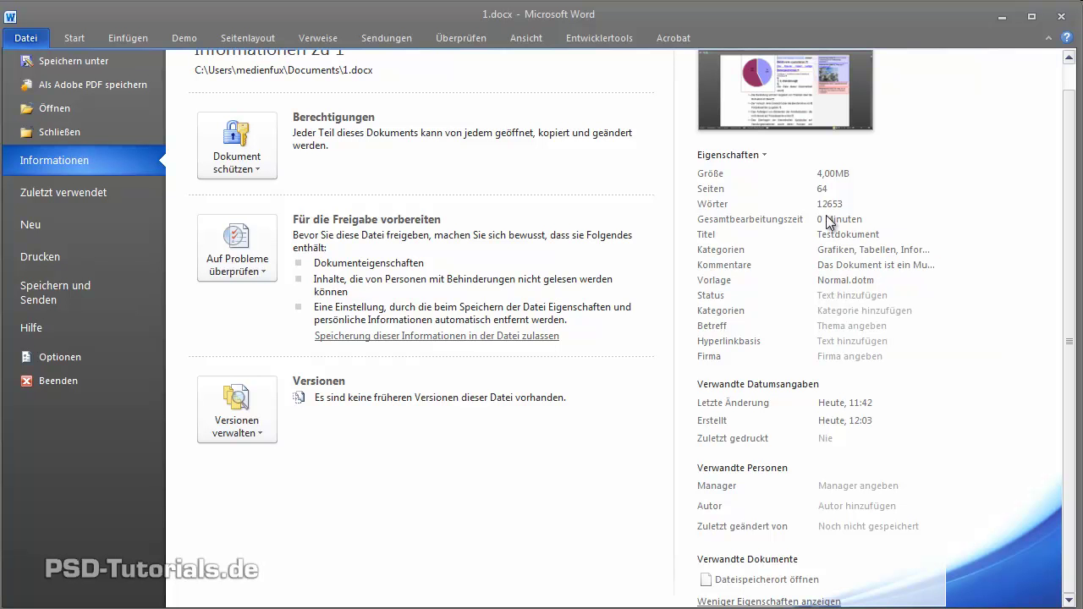
Step: Enter status 'noch nicht fertig bearbeitet' and categories 'Polizei Aufsatz'
click(848, 296)
text(n)
text(och nicht )
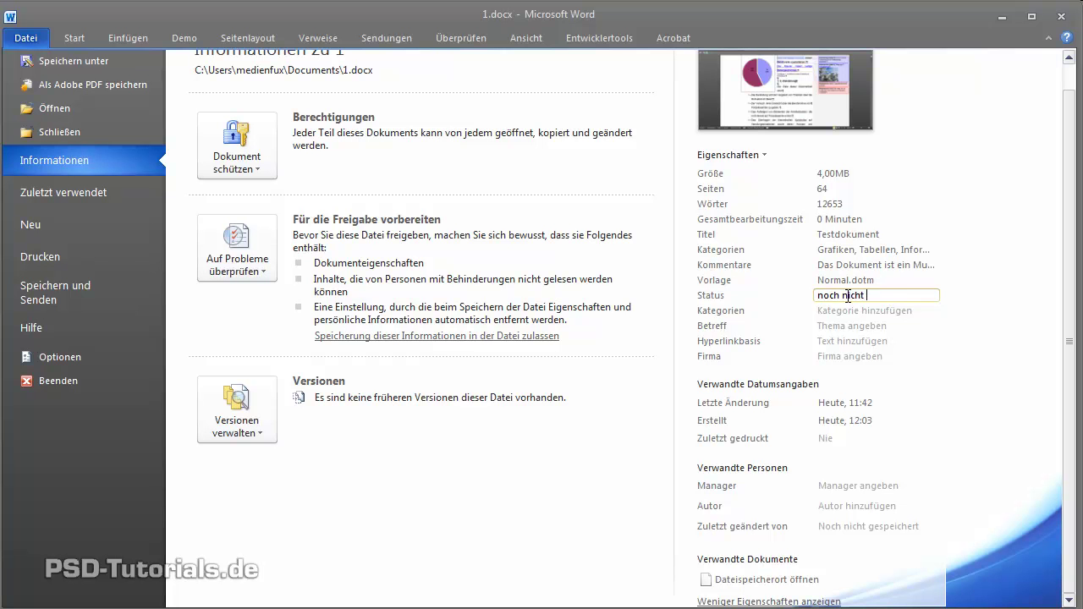
text(fertig be)
text(arbeitet)
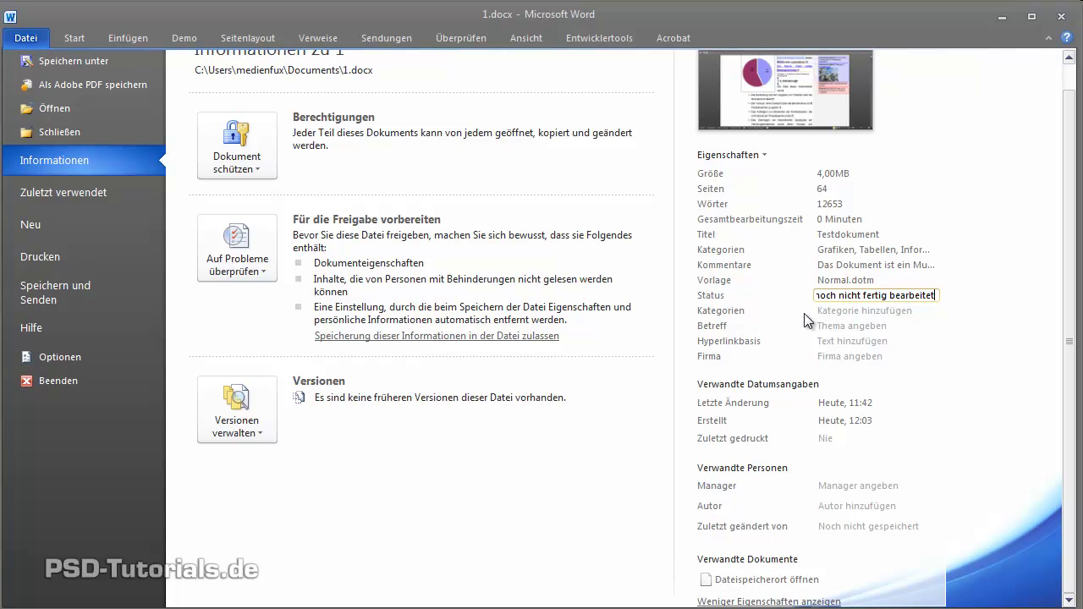
click(833, 312)
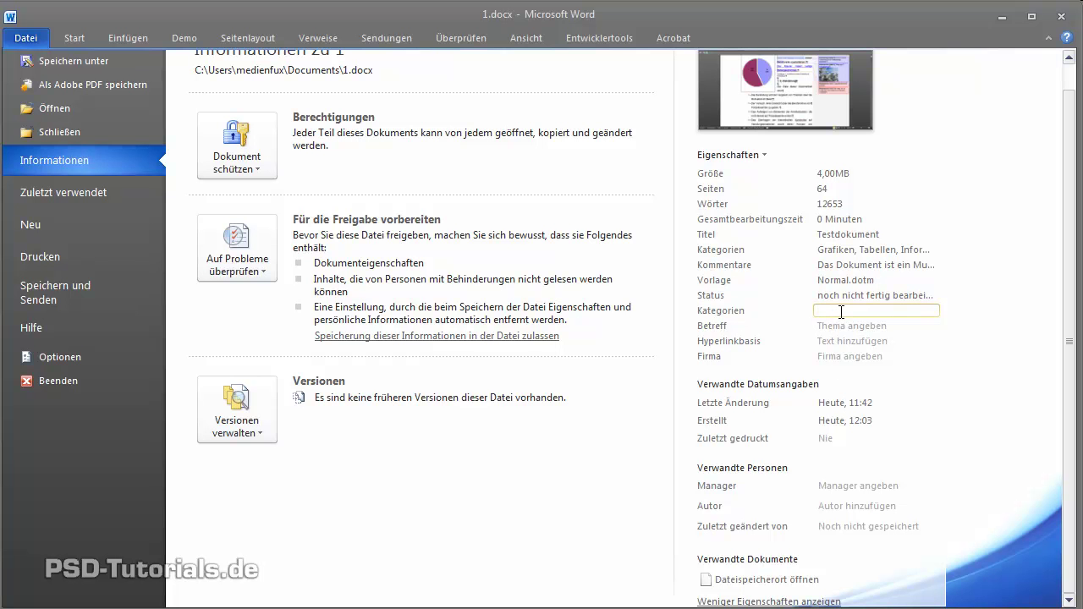
text(Pol)
text(izei)
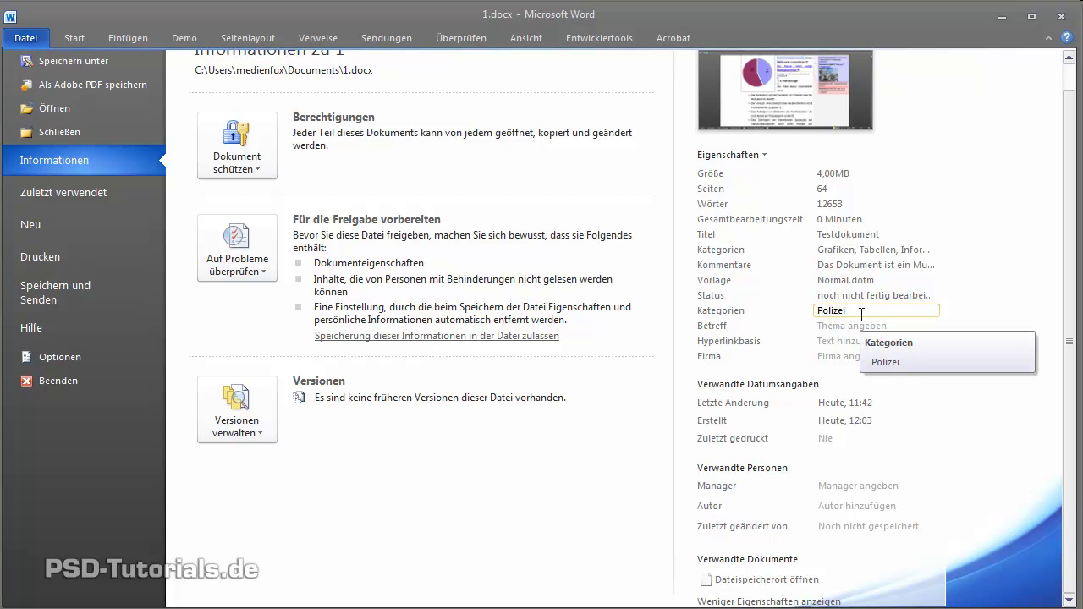
text( Auf)
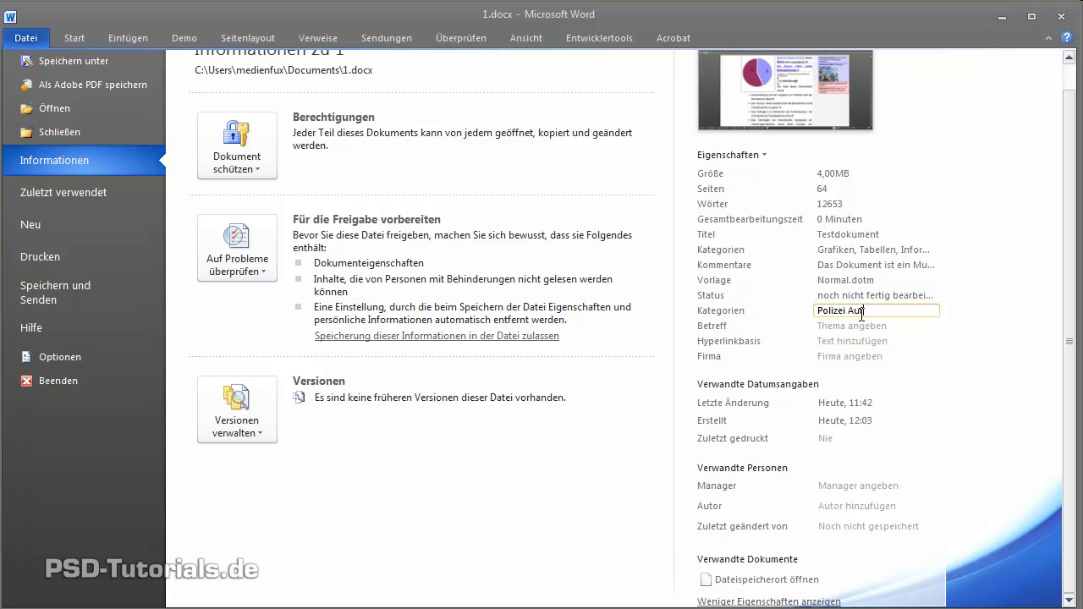
text(satz)
click(849, 327)
text(D)
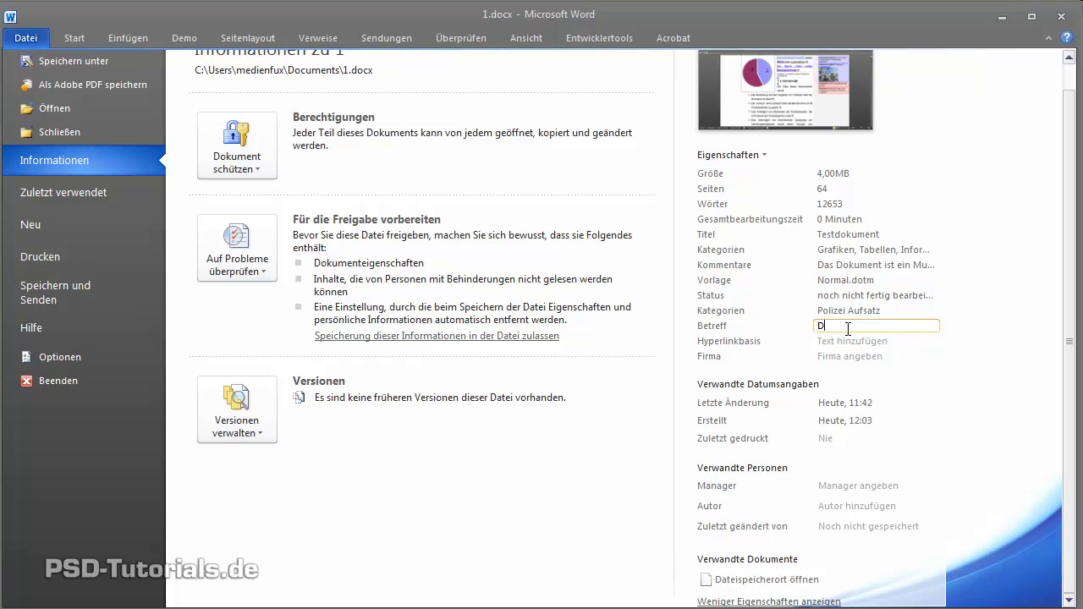
text(ie Pol)
text(izei im Üb)
text(erblick)
click(852, 341)
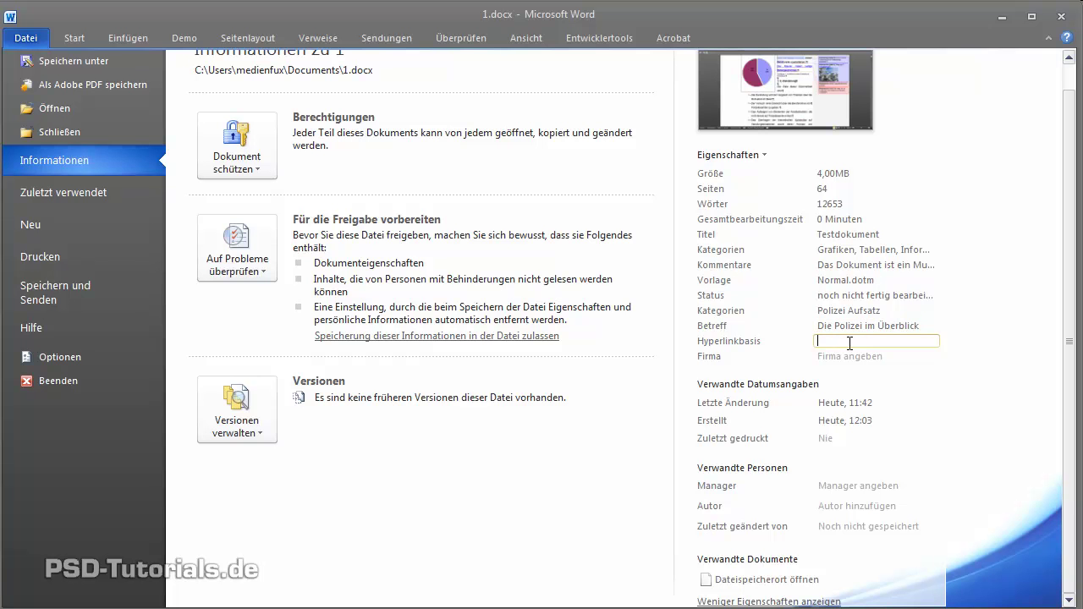
text(ww)
text(w.polizei)
text(.de)
click(845, 358)
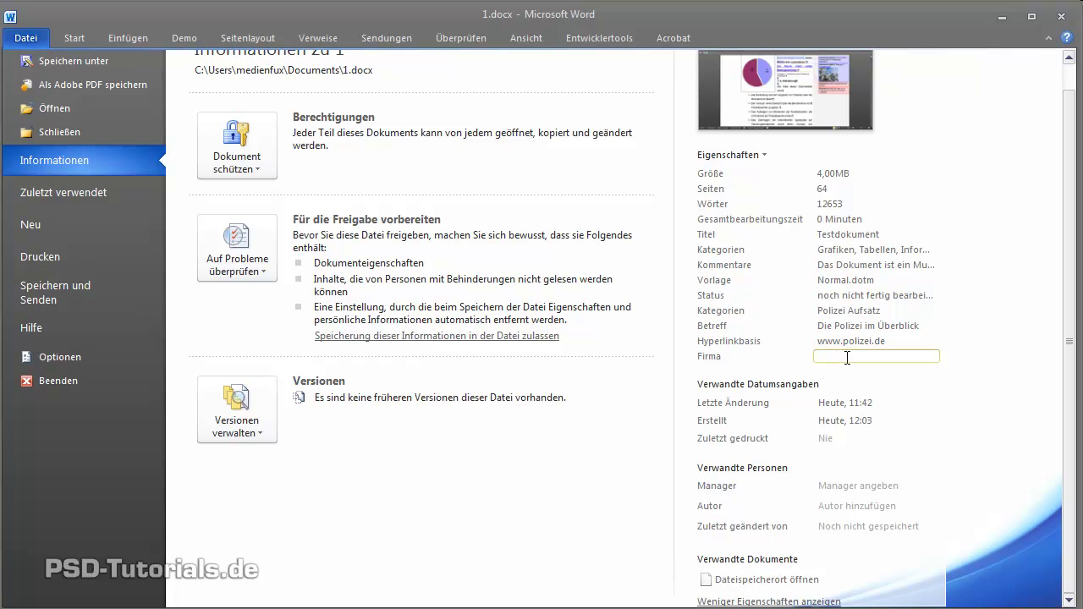
text(privat)
Step: Click into the Manager and Autor properties, leaving both empty
click(856, 491)
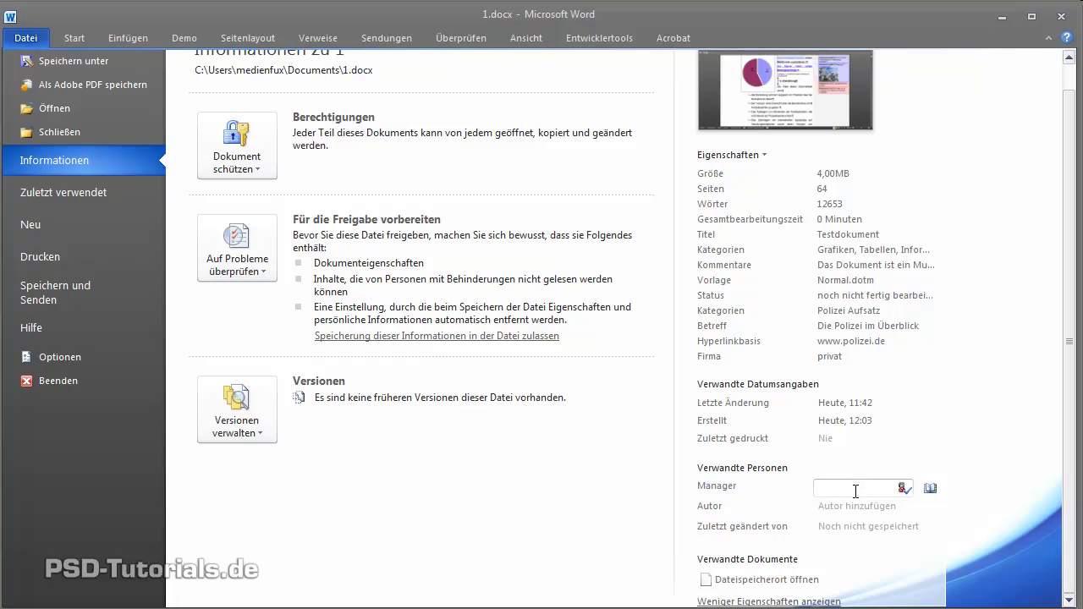
click(833, 511)
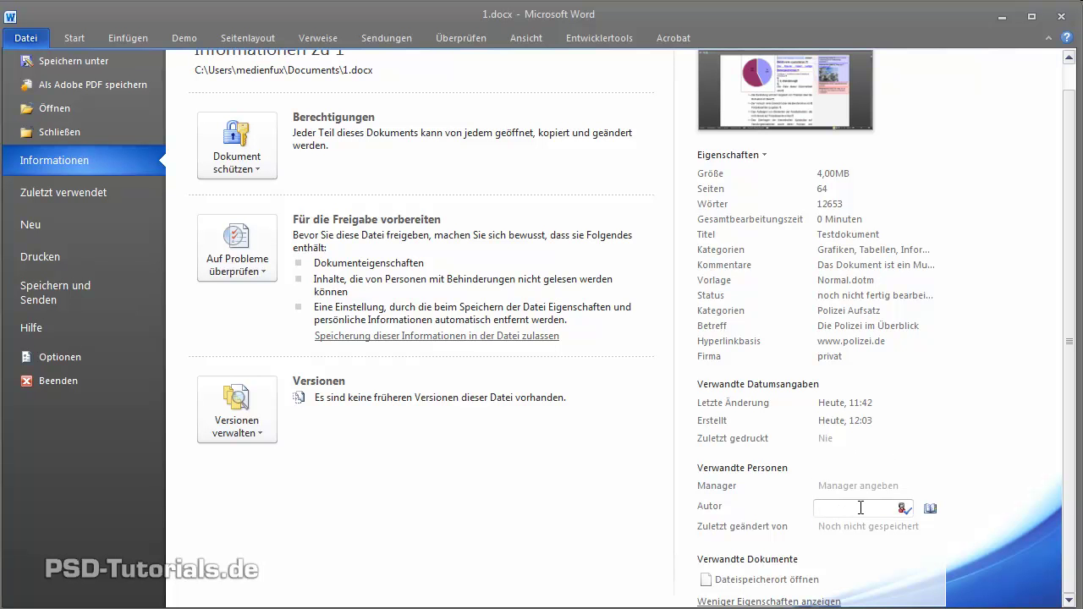
click(850, 530)
Step: Save as Word document testdokument.docx with 'Miniatur speichern' ticked
click(40, 68)
click(201, 405)
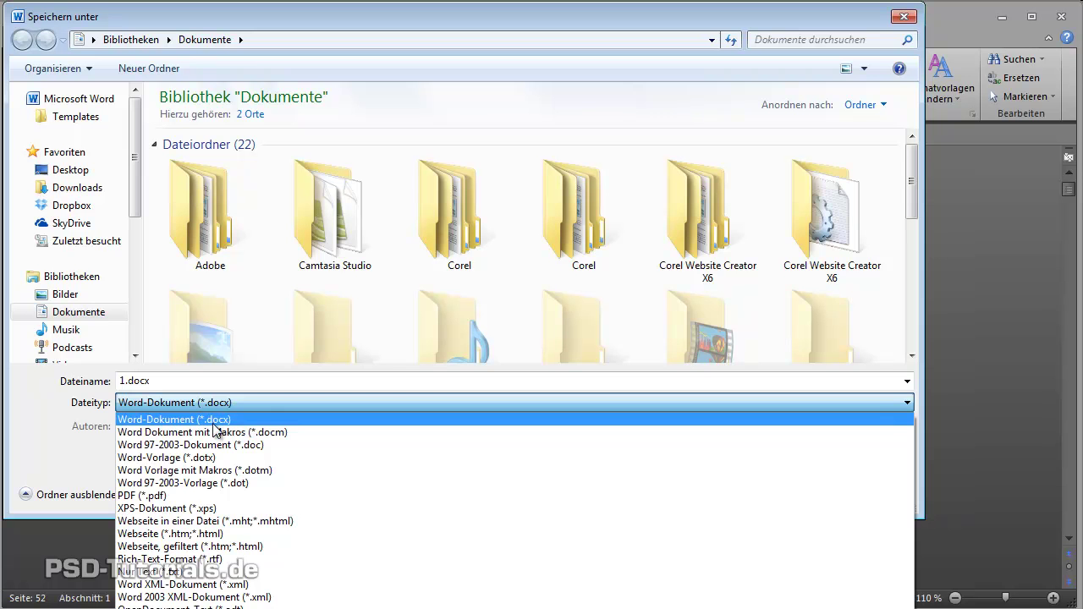
click(155, 386)
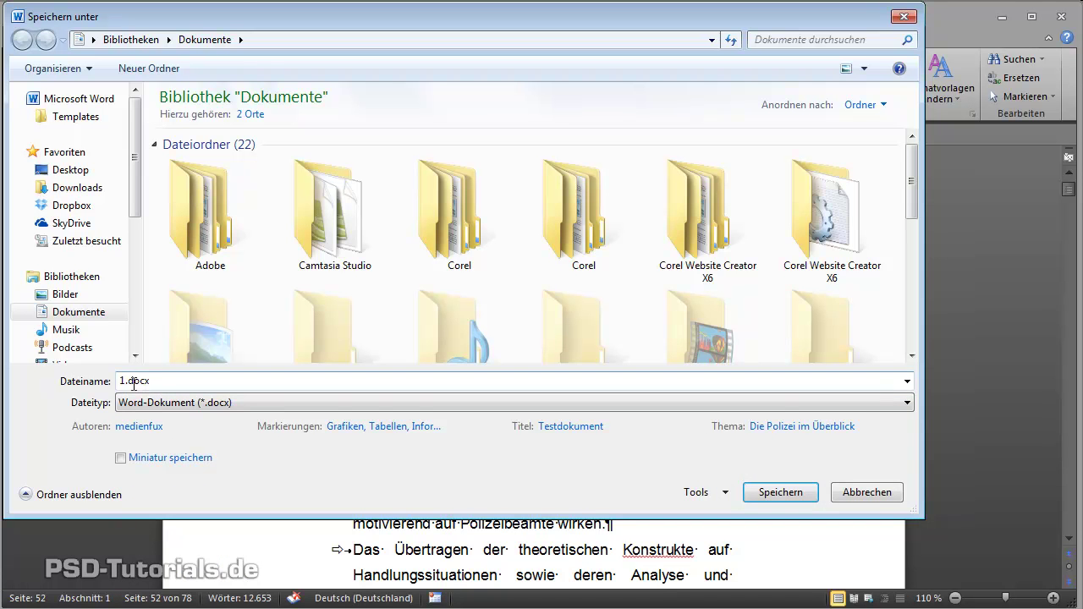
click(124, 382)
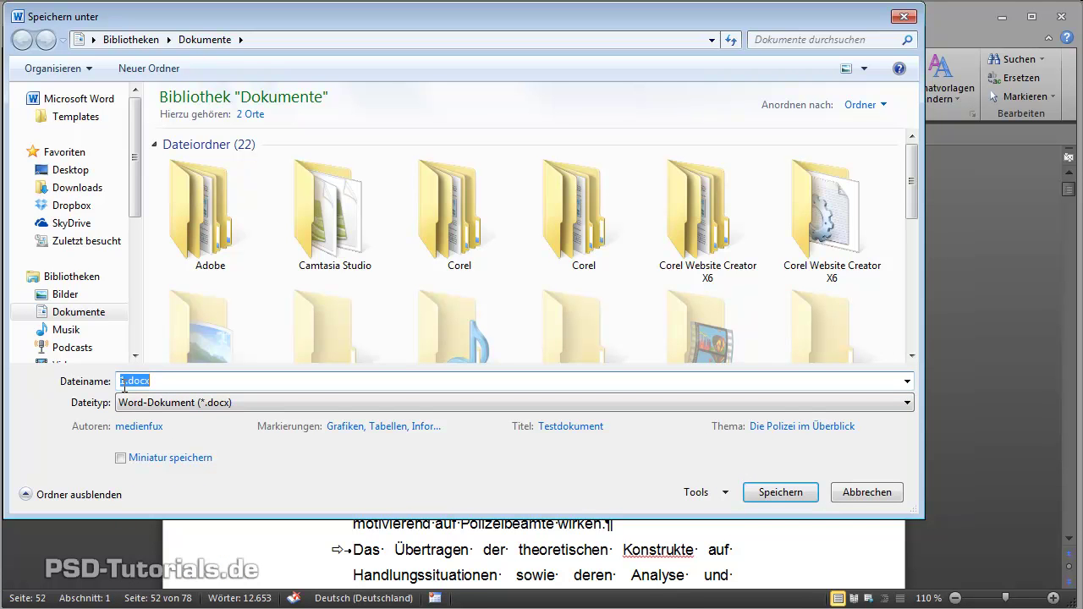
click(124, 383)
key(BackSpace)
text(te)
text(stdok)
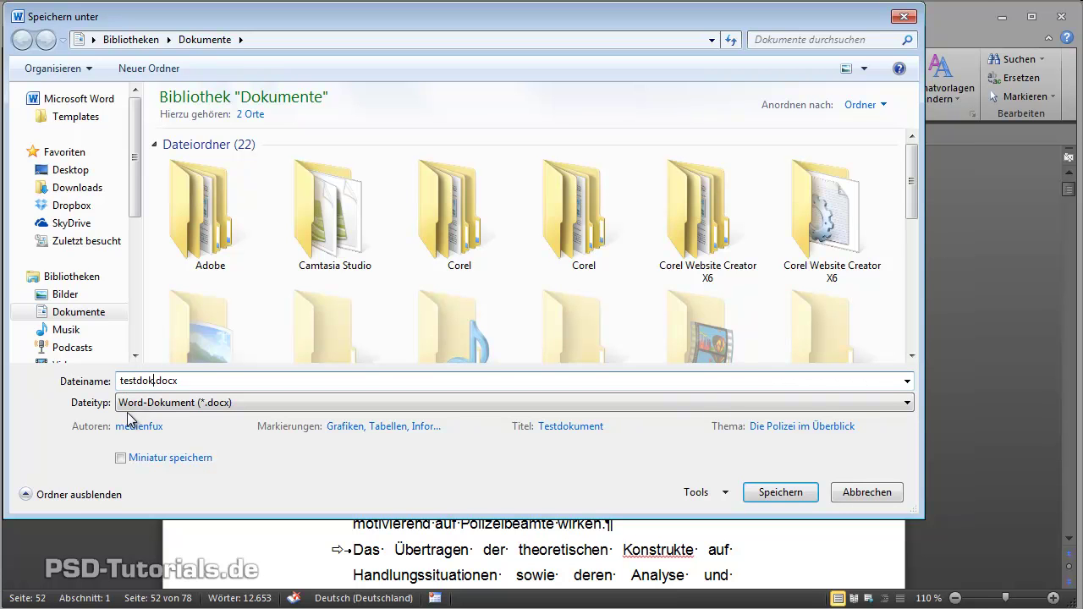
text(ument)
click(149, 428)
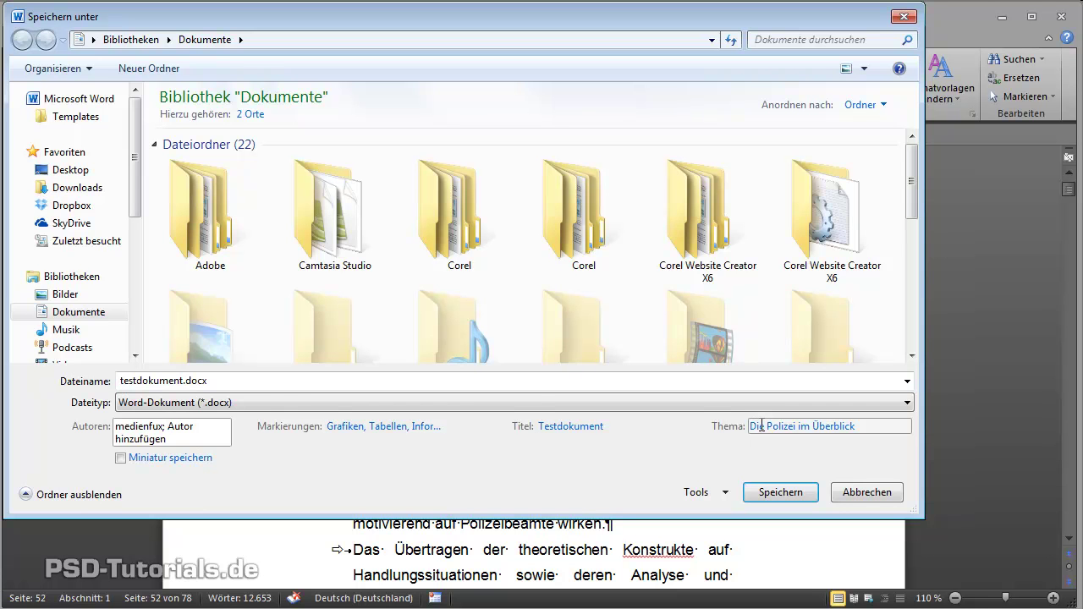
click(121, 458)
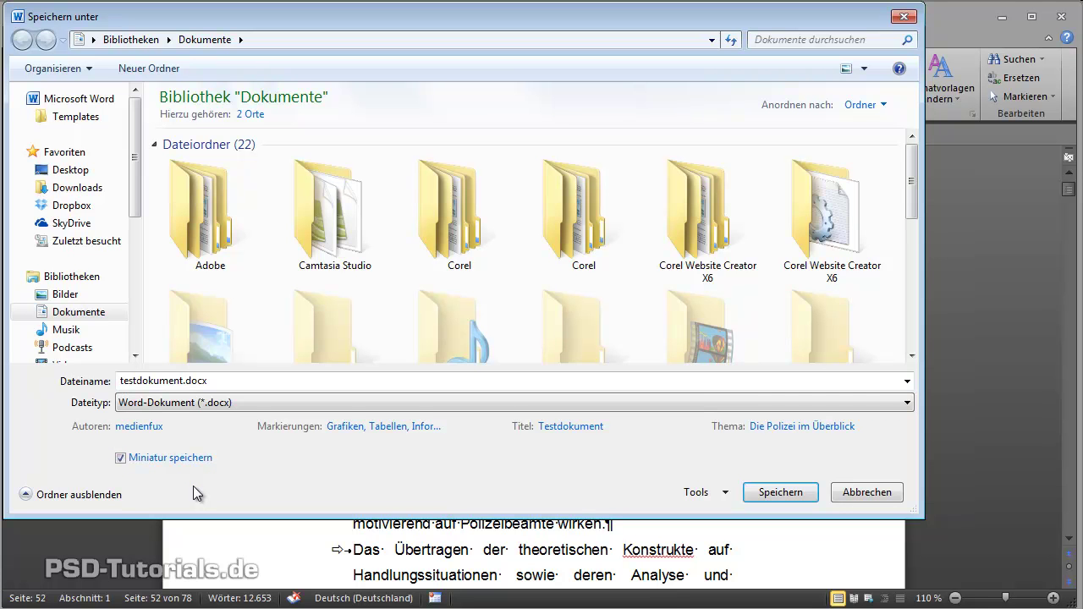
click(793, 494)
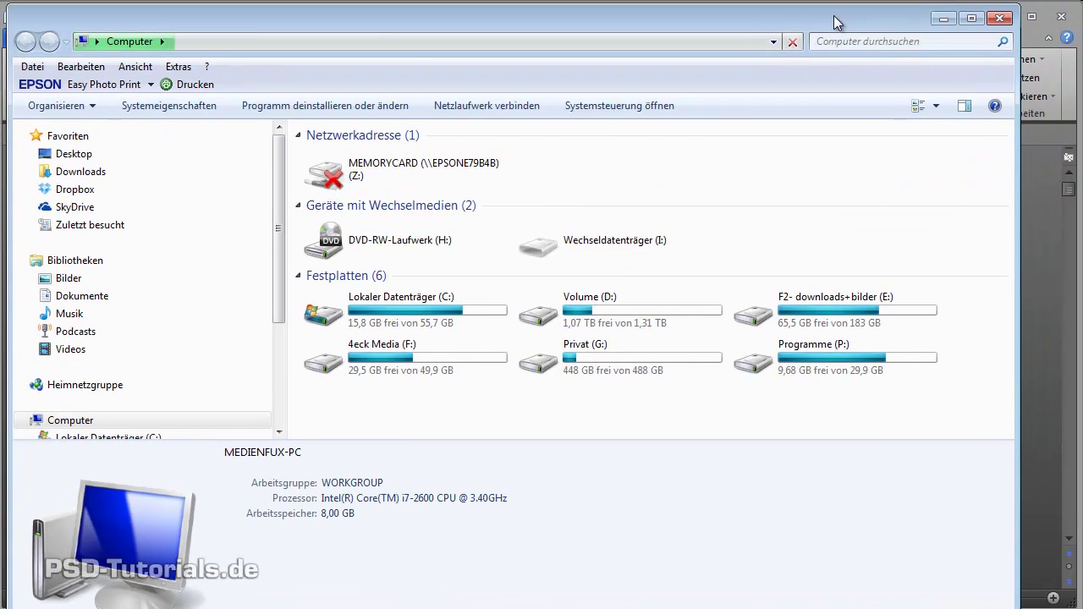
Step: In the Dokumente library, select testdokument.docx and enlarge the details pane to view its properties
click(61, 292)
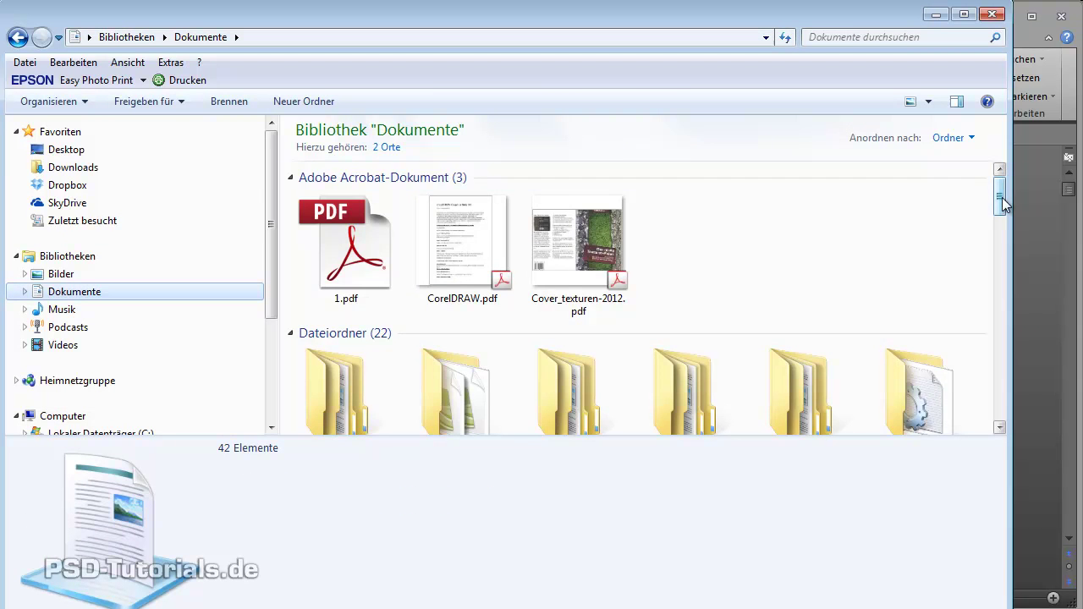
drag(1001, 207, 1001, 347)
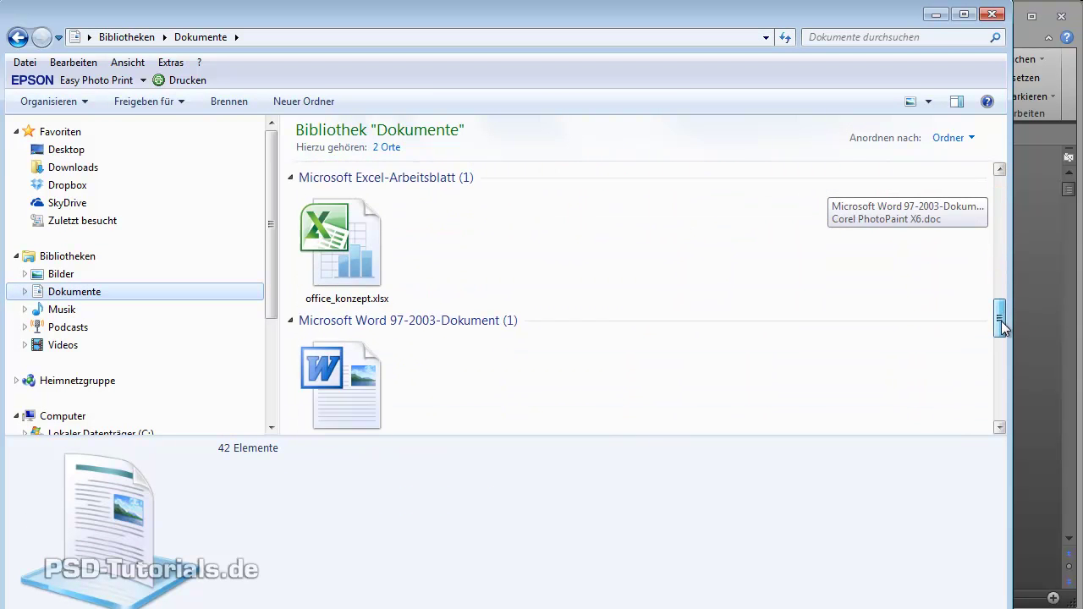
drag(1001, 347, 1001, 372)
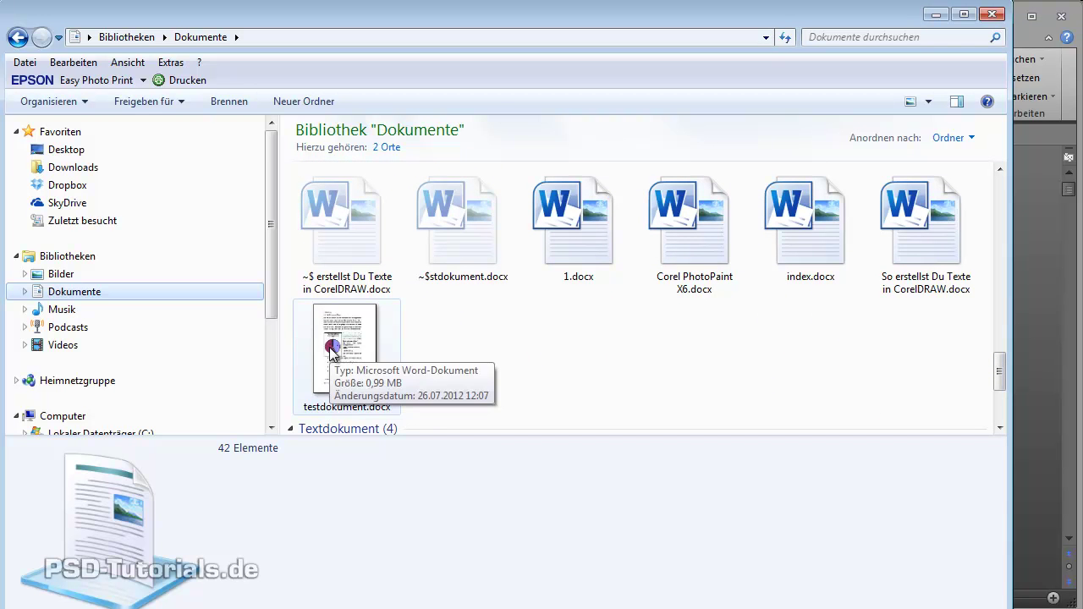
click(350, 353)
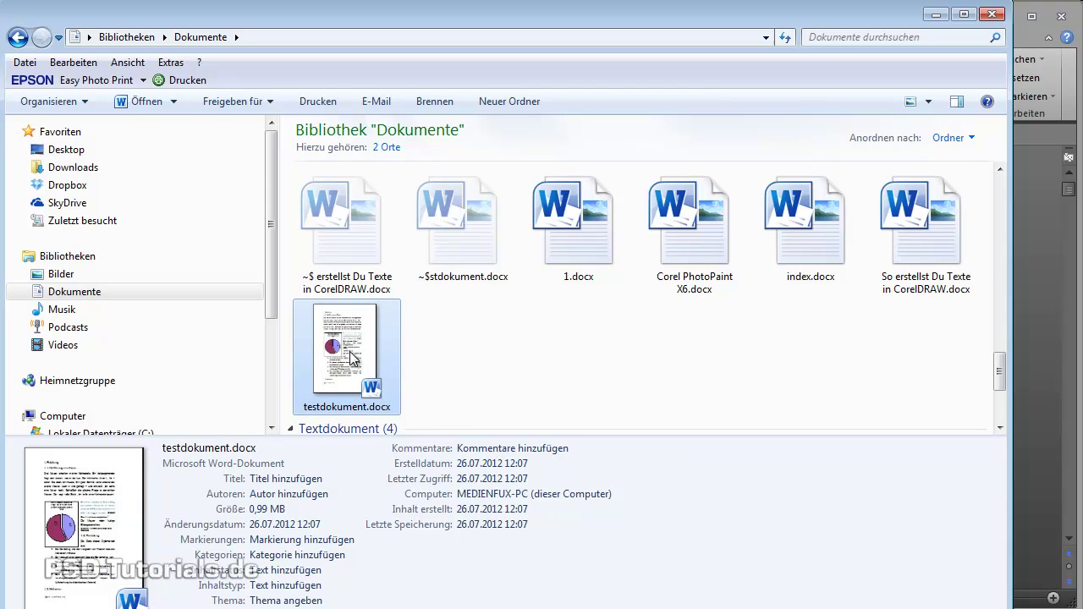
click(259, 479)
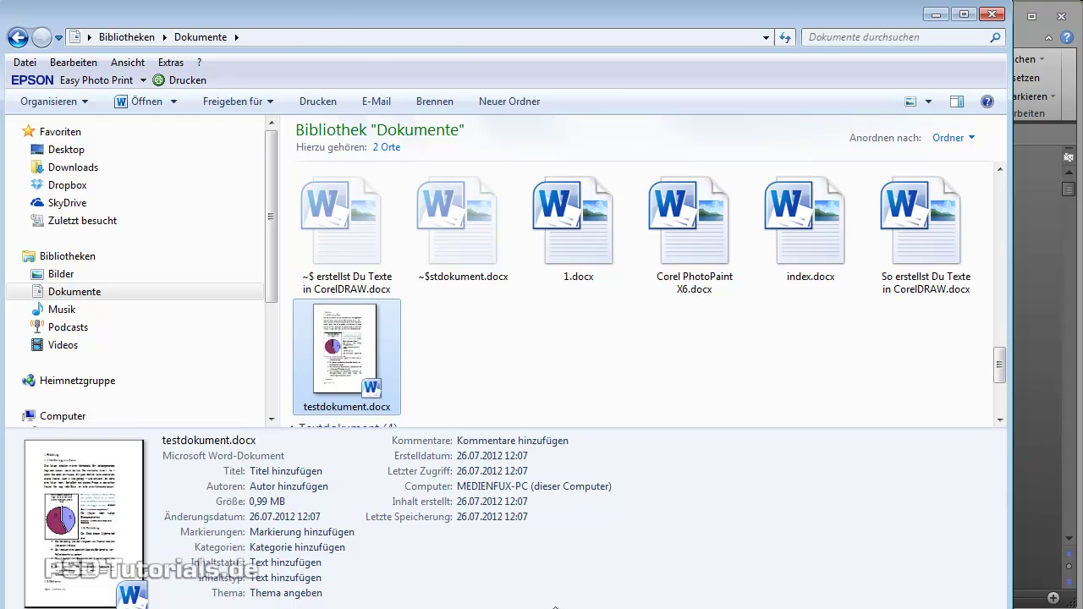
drag(556, 608, 556, 597)
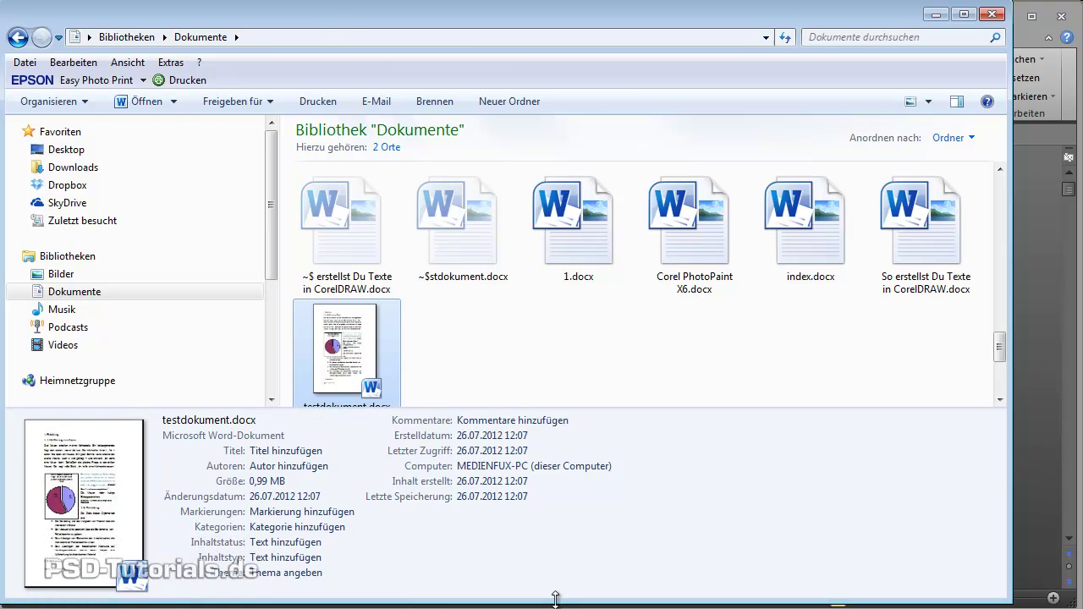
right_click(332, 373)
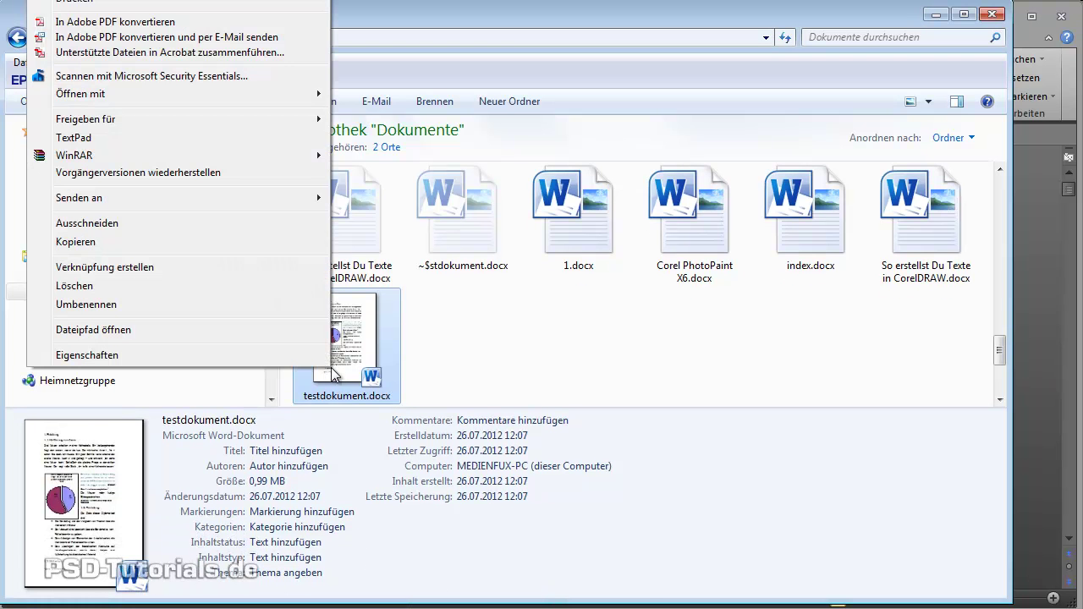
click(246, 355)
drag(448, 276, 439, 85)
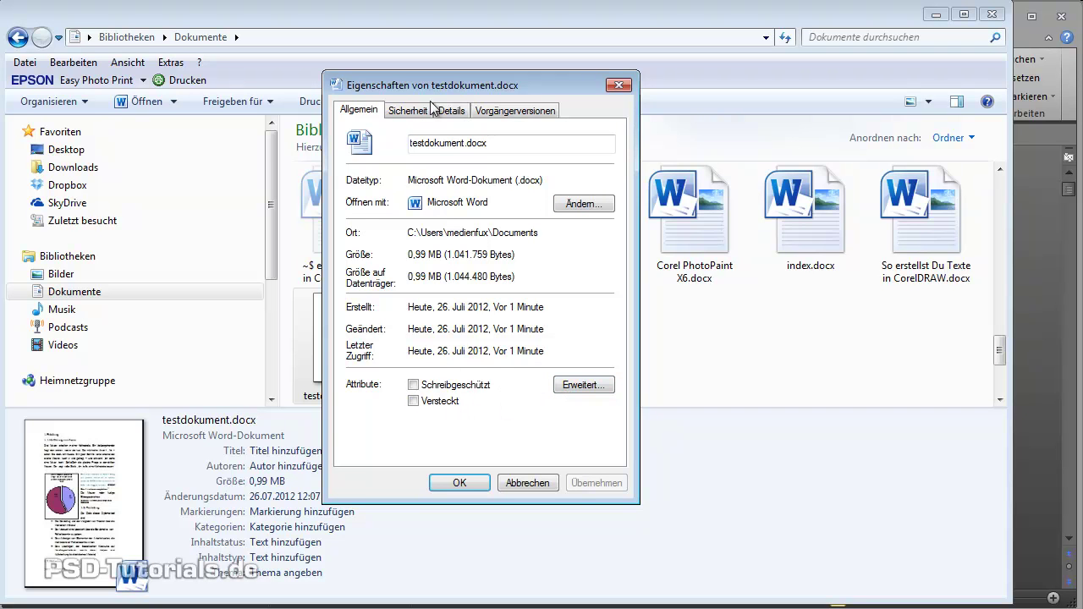
click(452, 115)
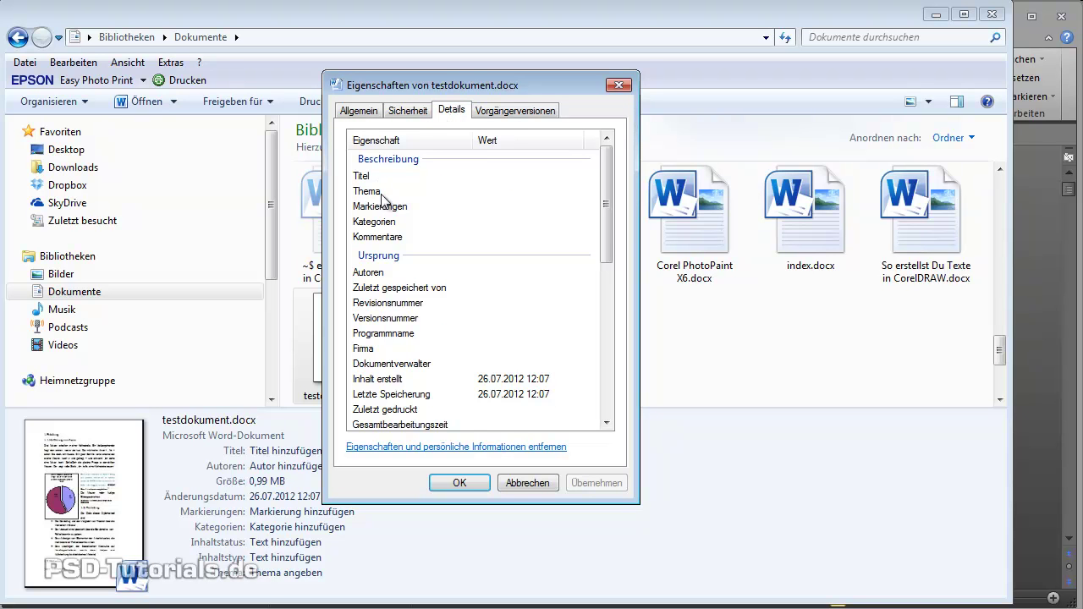
mouse_move(607, 233)
mouse_down()
mouse_move(607, 393)
mouse_move(610, 271)
mouse_up()
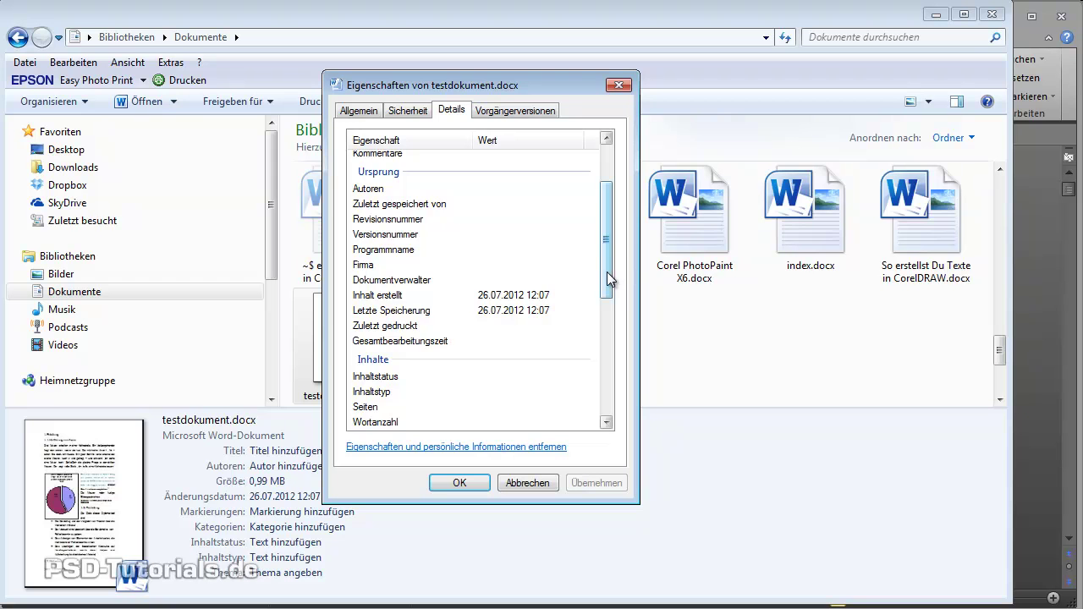
drag(611, 276, 613, 251)
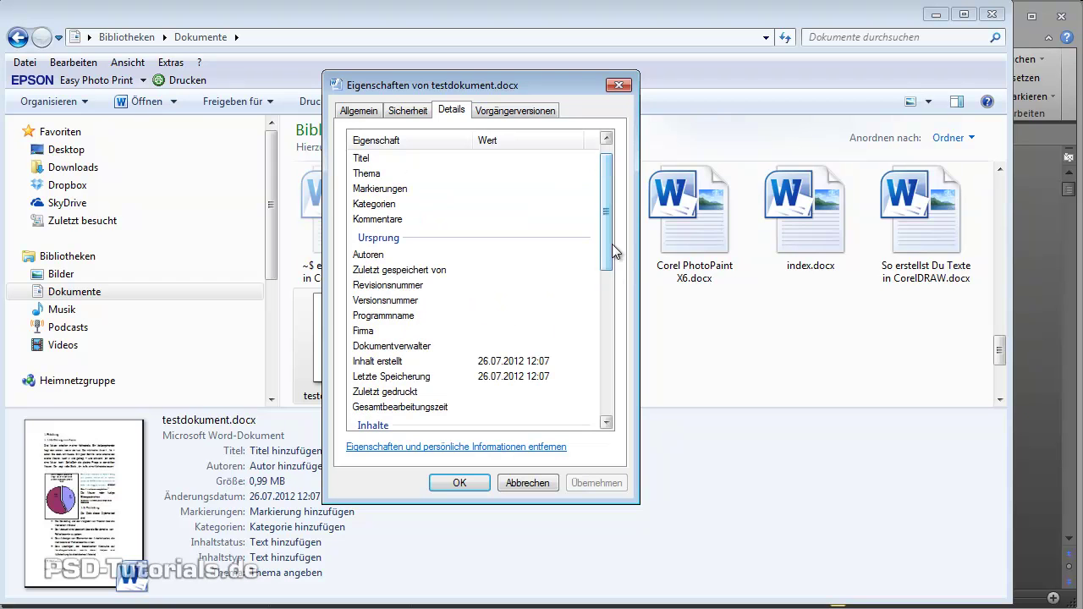
click(382, 255)
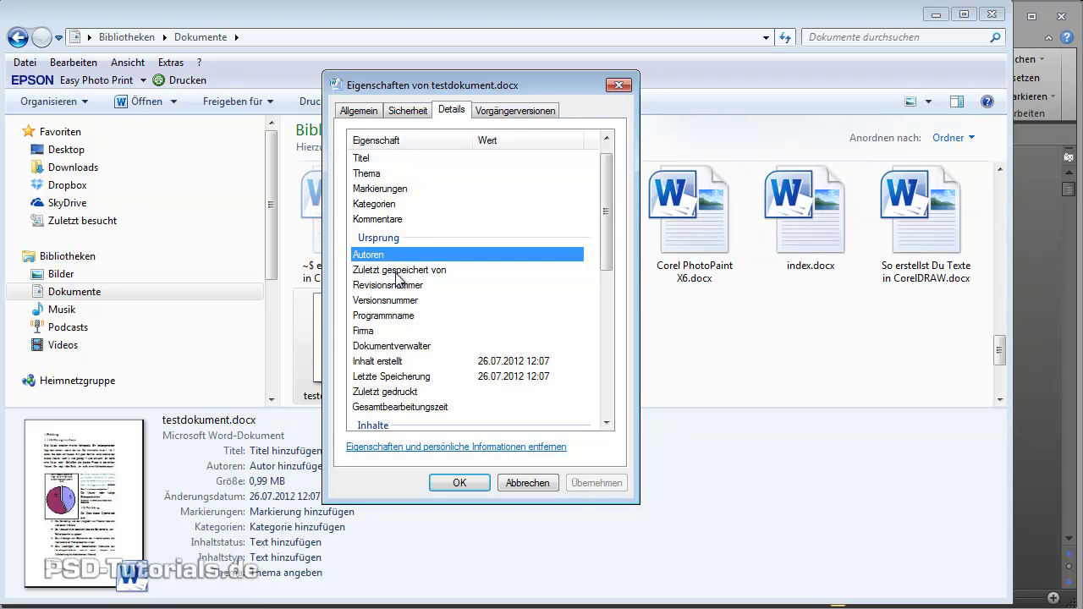
click(395, 270)
click(396, 288)
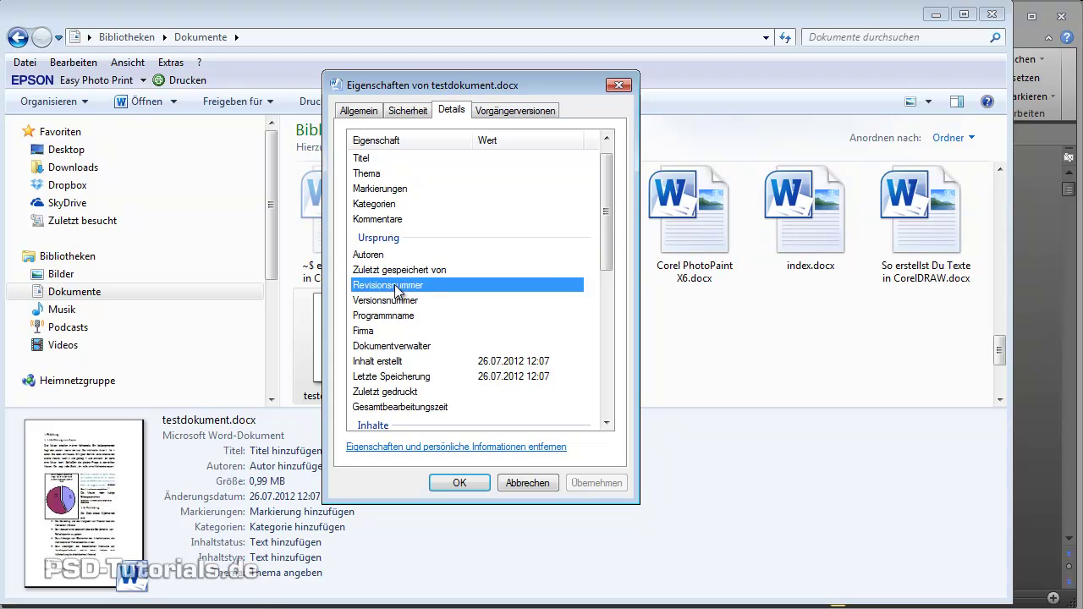
click(399, 302)
click(398, 315)
click(392, 333)
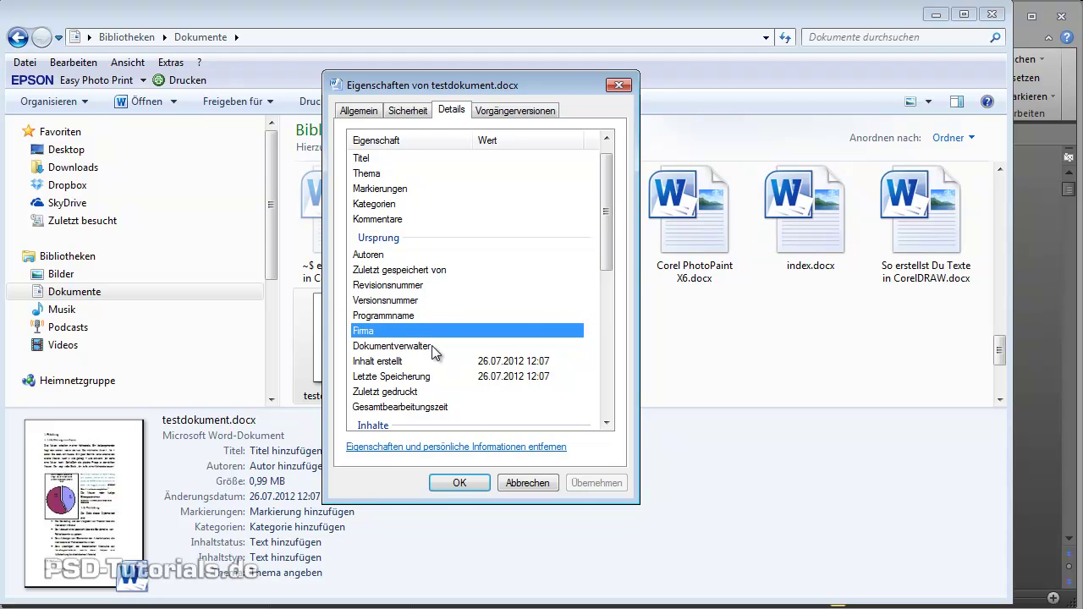
click(523, 482)
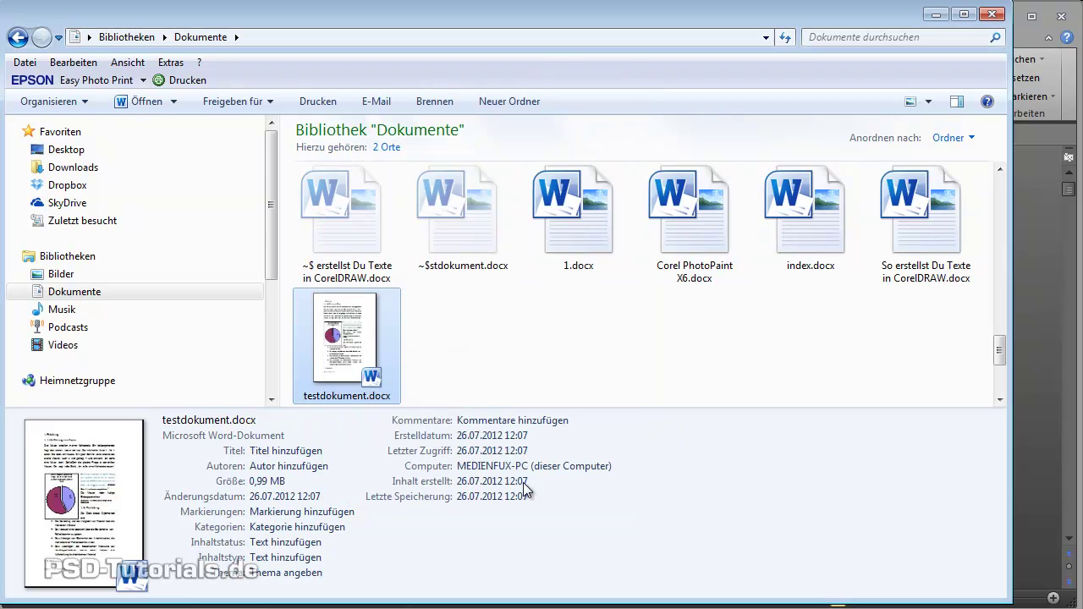
Step: Open the Eigenschaften of Corel PhotoPaint X6.docx on its Details tab
right_click(696, 226)
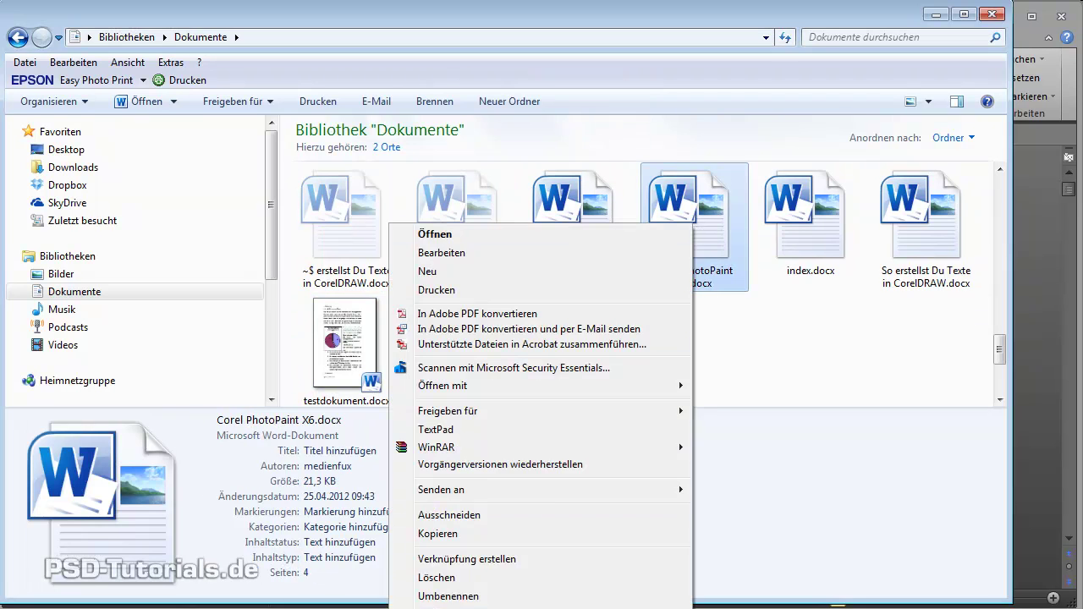
click(448, 606)
drag(780, 242, 377, 81)
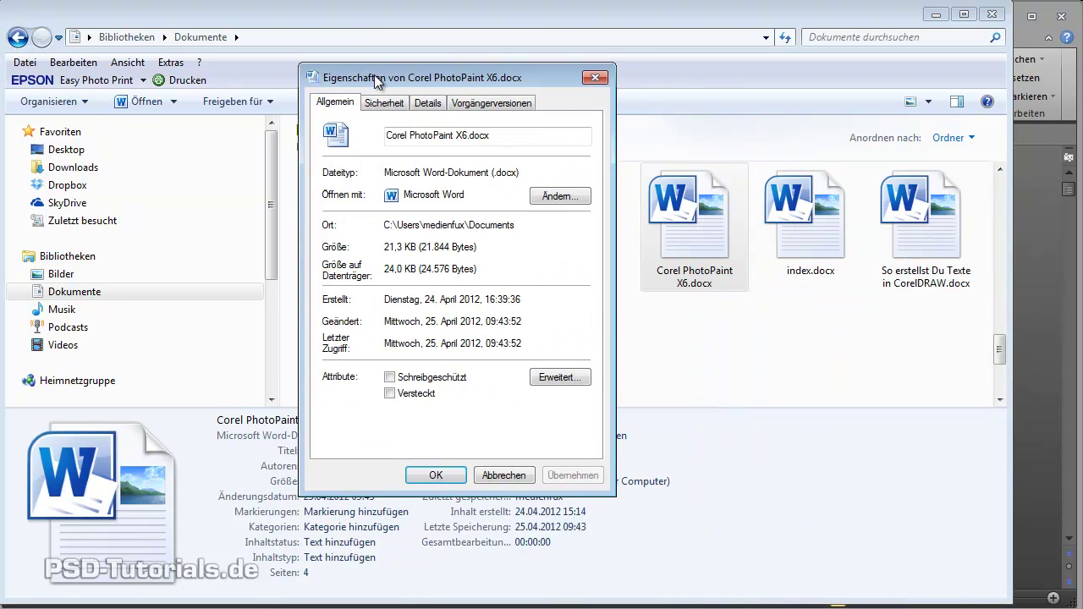
click(428, 103)
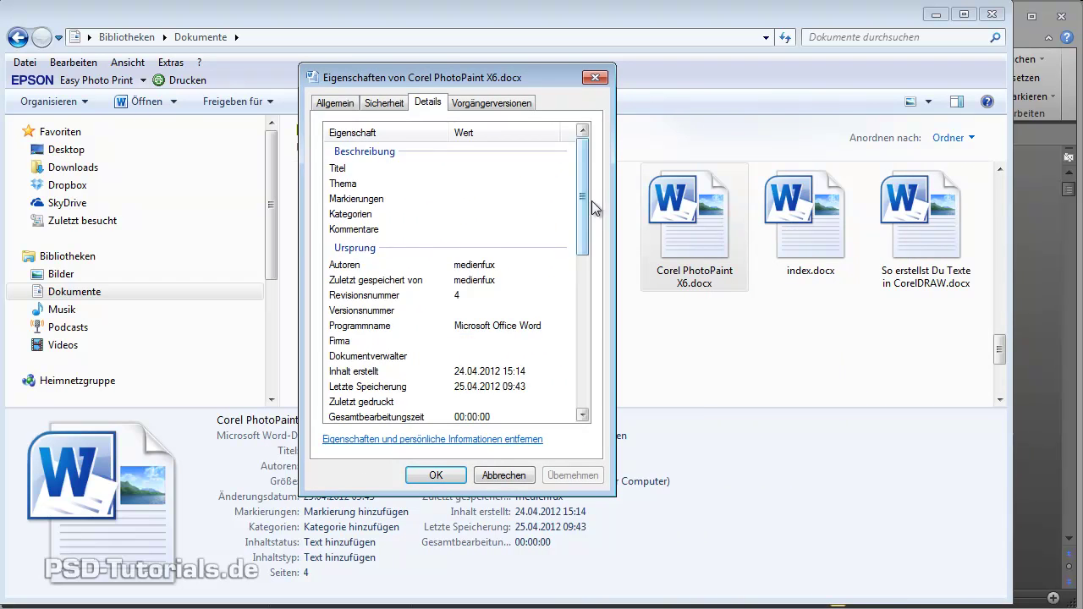
drag(584, 201, 584, 232)
Step: Browse the Autoren and Absatzanzahl details, then cancel without changes
click(471, 194)
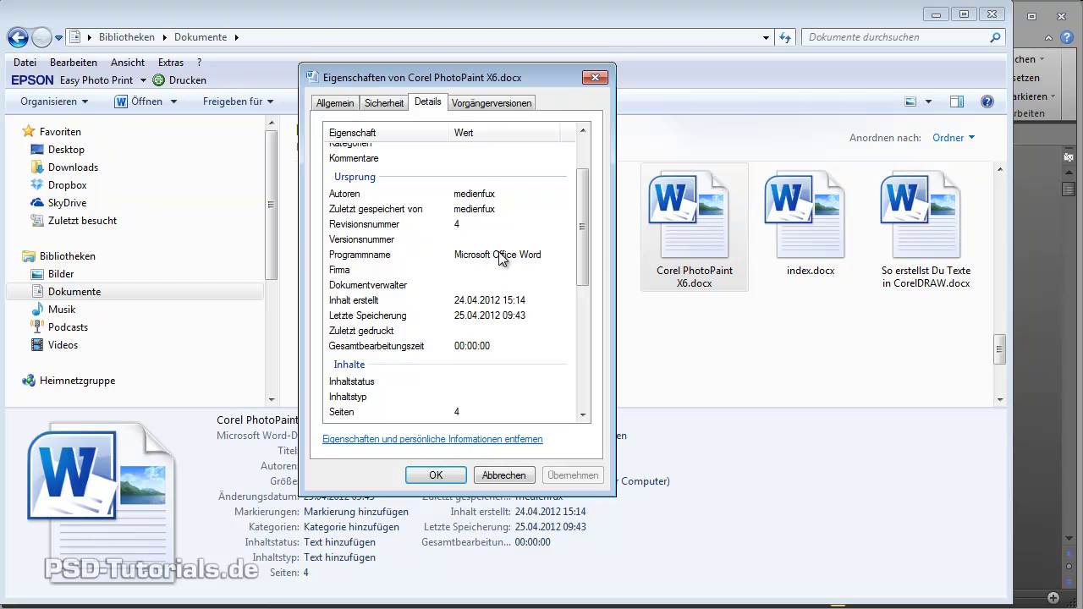
scroll(571, 321, down, 2)
click(558, 360)
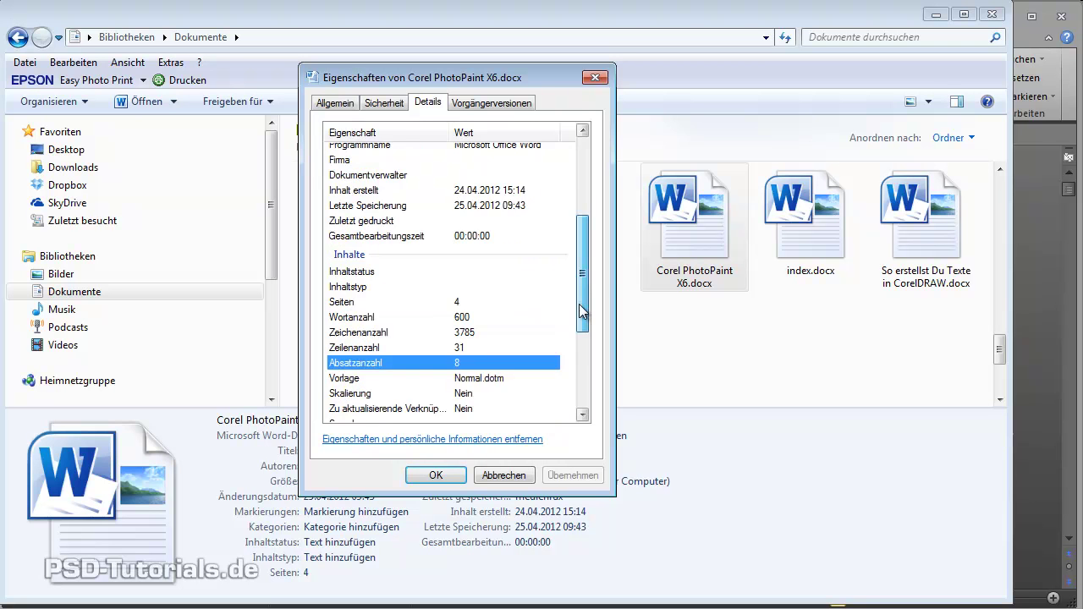
scroll(554, 292, down, 2)
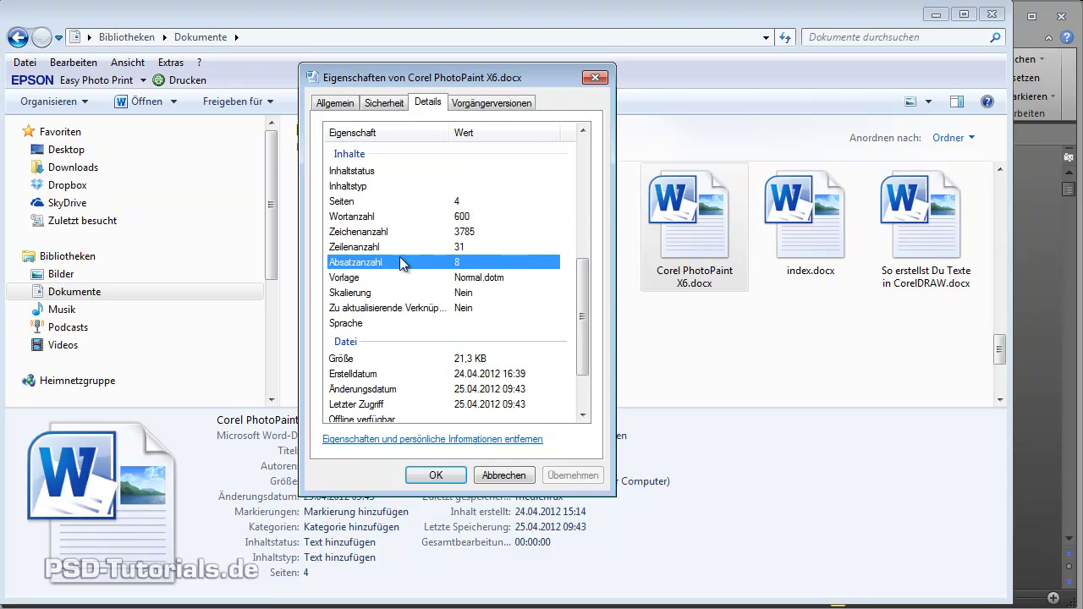
drag(586, 338, 583, 382)
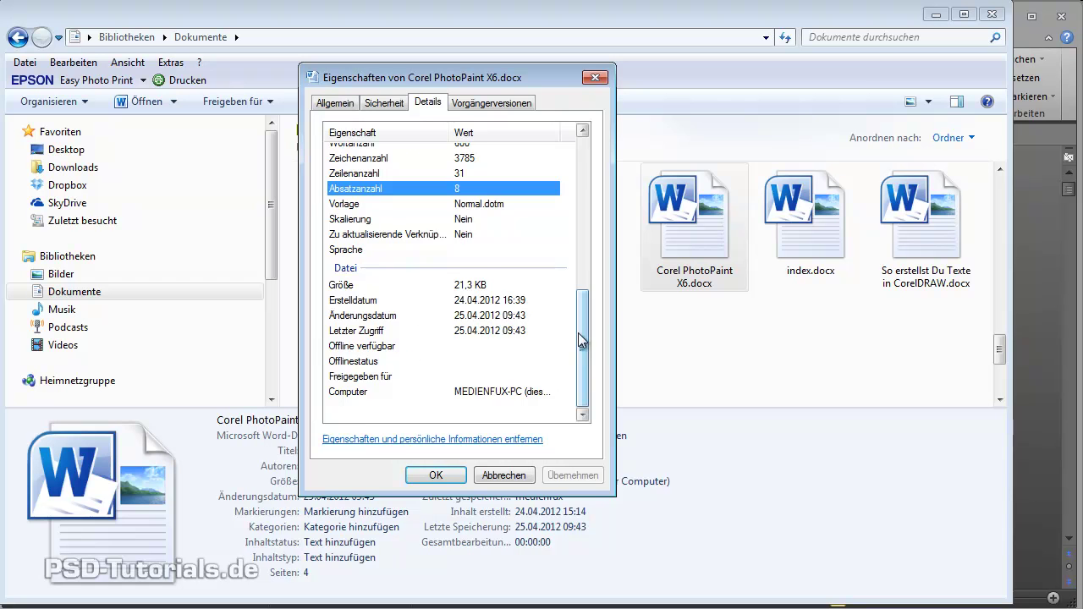
mouse_move(583, 347)
mouse_down()
mouse_move(583, 196)
mouse_move(583, 221)
mouse_up()
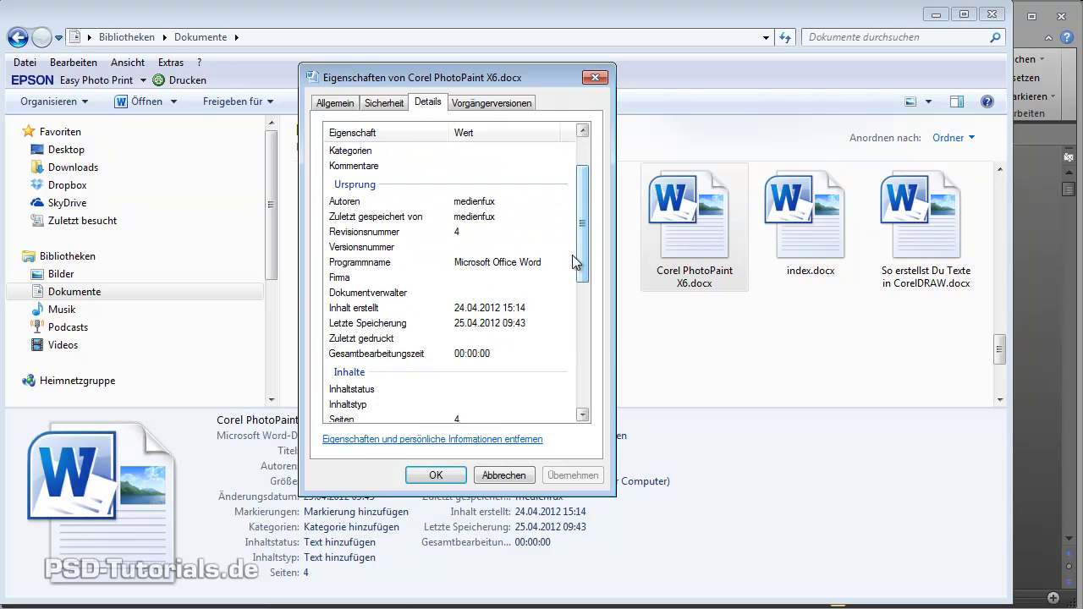
click(511, 474)
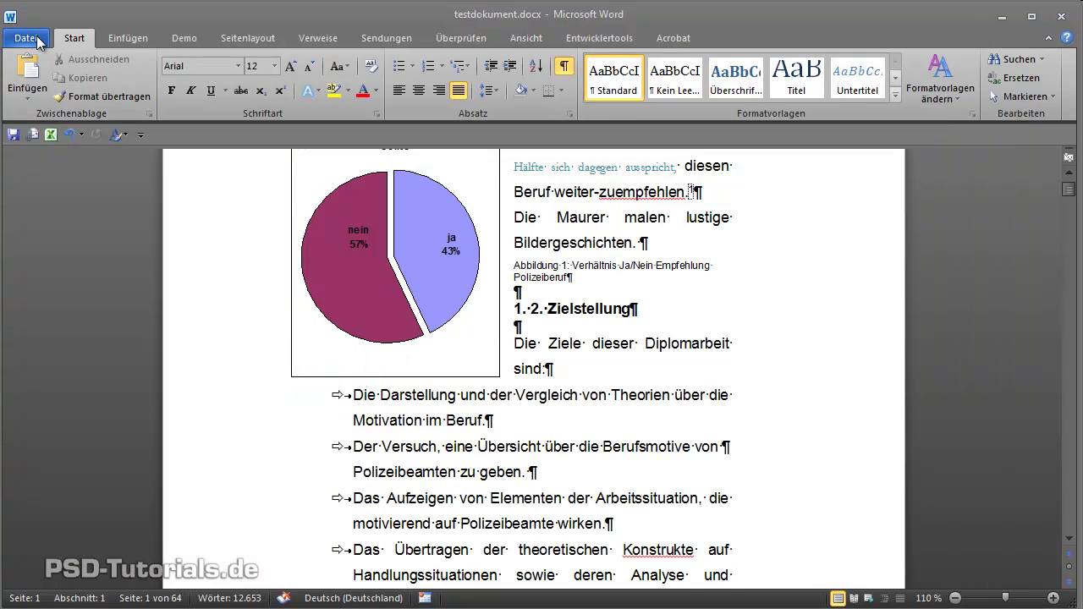
Step: Open the Speichern unter dialog for testdokument.docx from the Datei tab
click(25, 38)
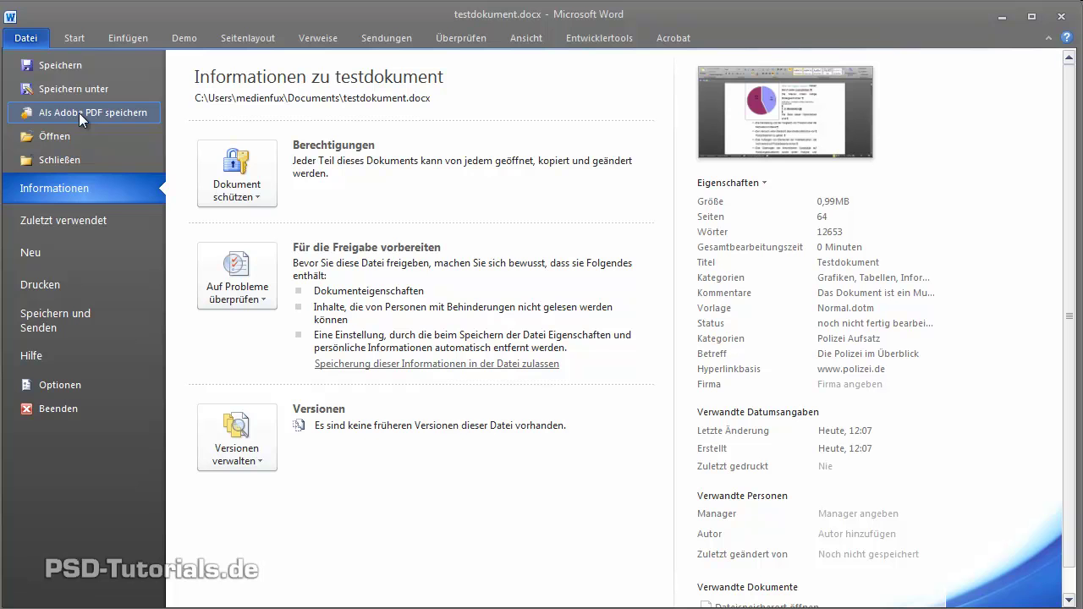
click(84, 90)
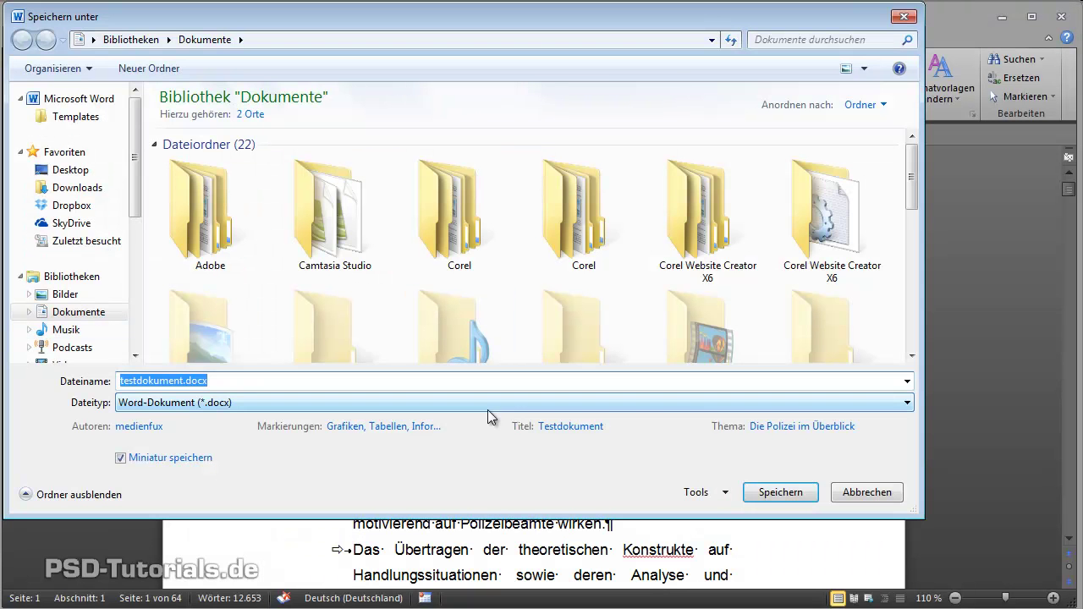
Step: Choose PDF (*.pdf) as the file type so the document saves as testdokument.pdf
click(462, 403)
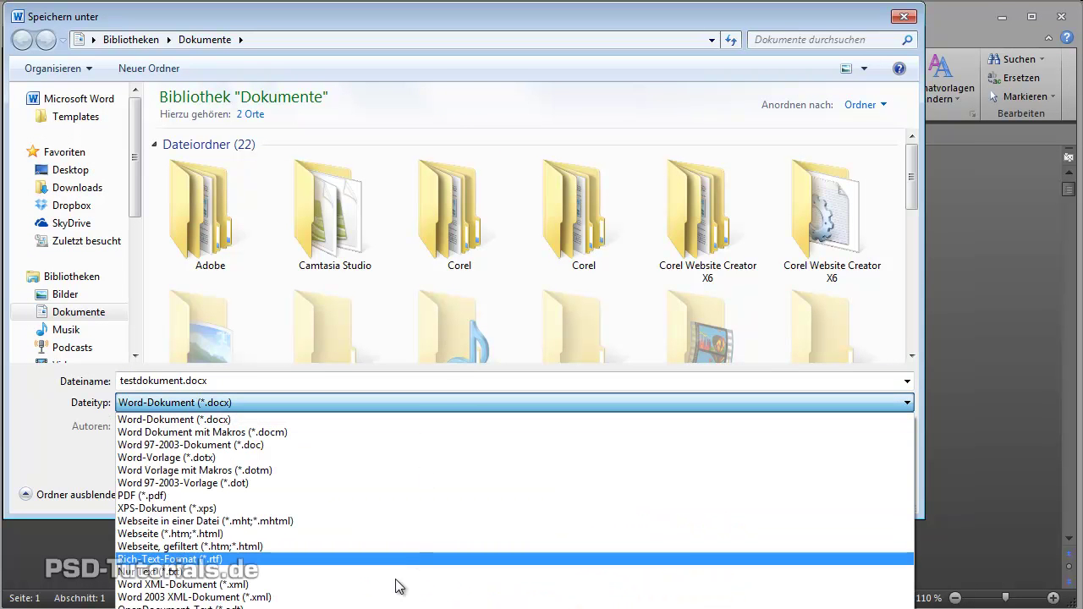
click(368, 495)
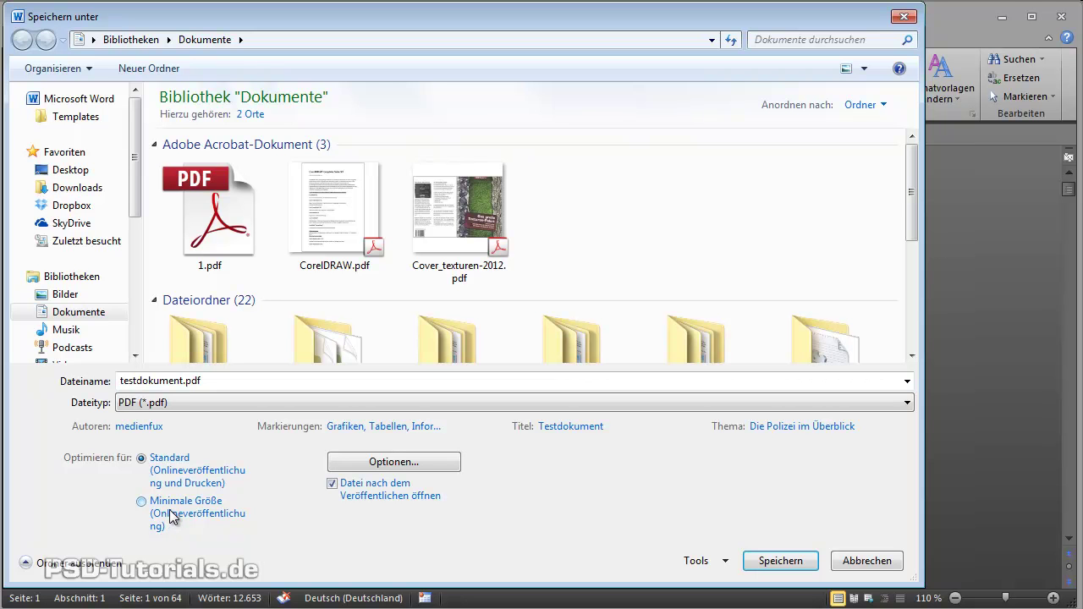
Step: Review the PDF export options without changes, then save testdokument.pdf
click(372, 464)
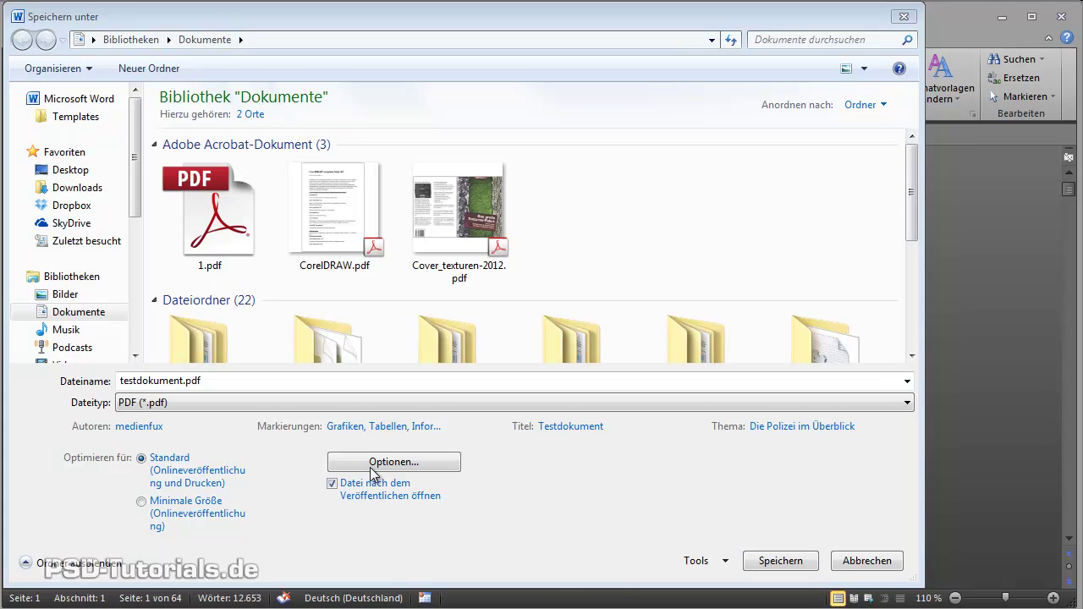
drag(617, 126, 670, 53)
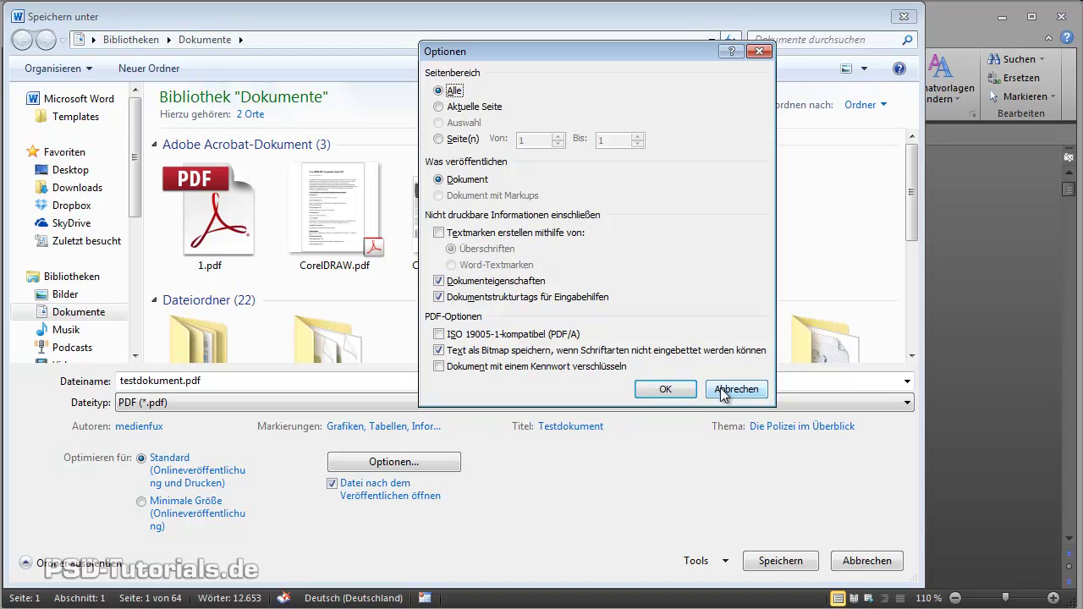
click(671, 389)
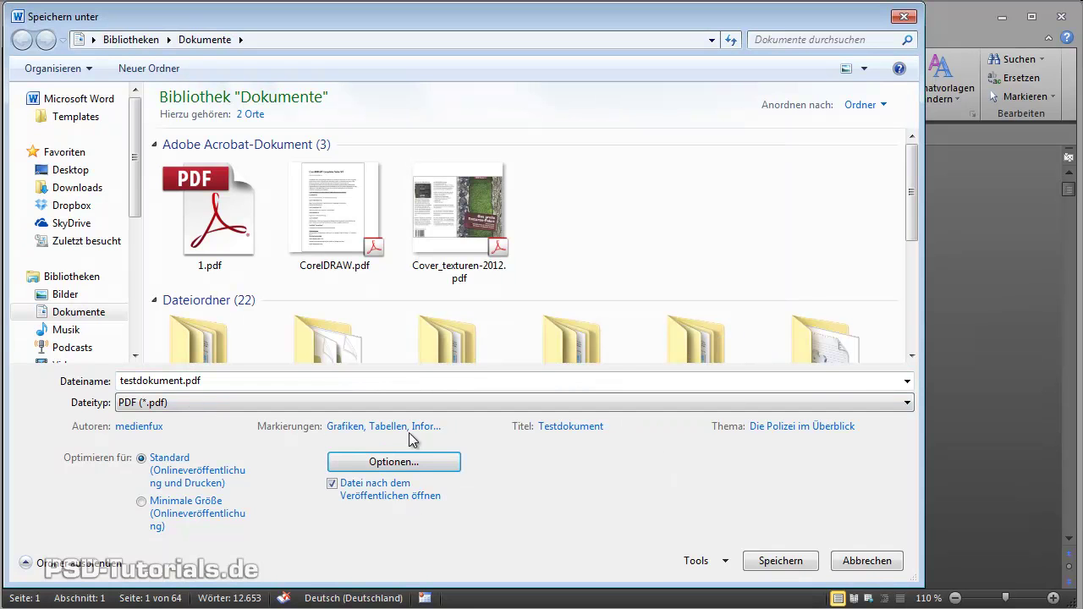
click(782, 560)
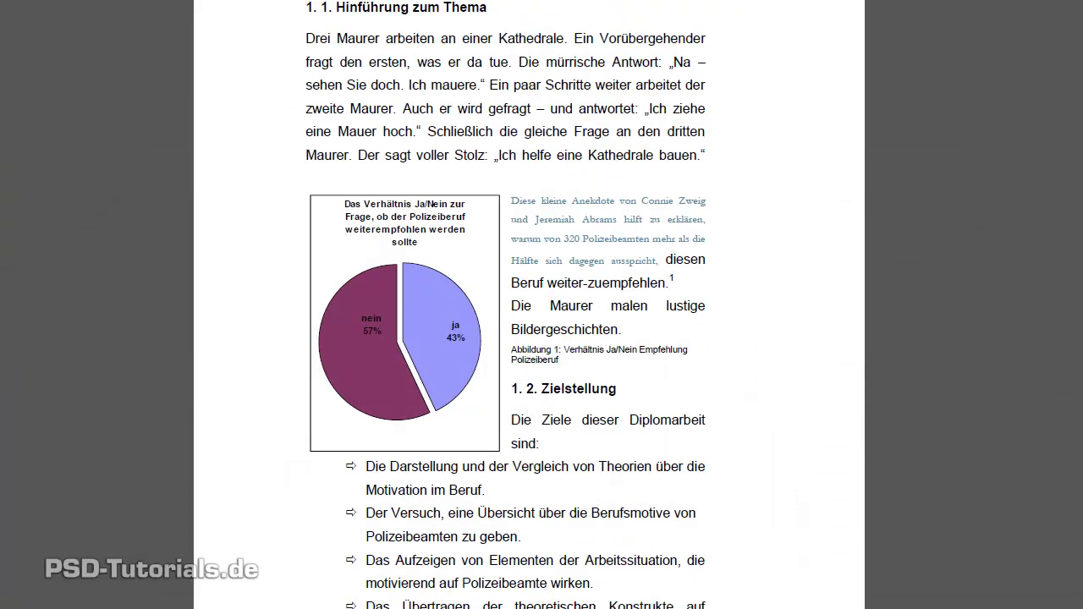
Step: Leave full-screen view and enlarge the Acrobat window to fill the screen
key(Escape)
drag(570, 46, 418, 14)
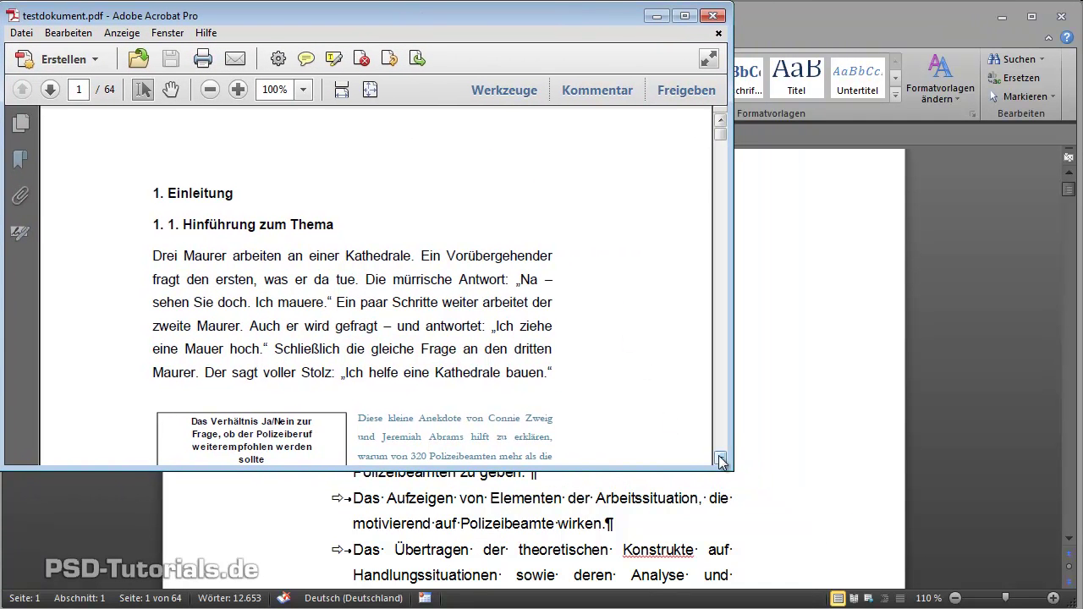
drag(720, 461, 1076, 606)
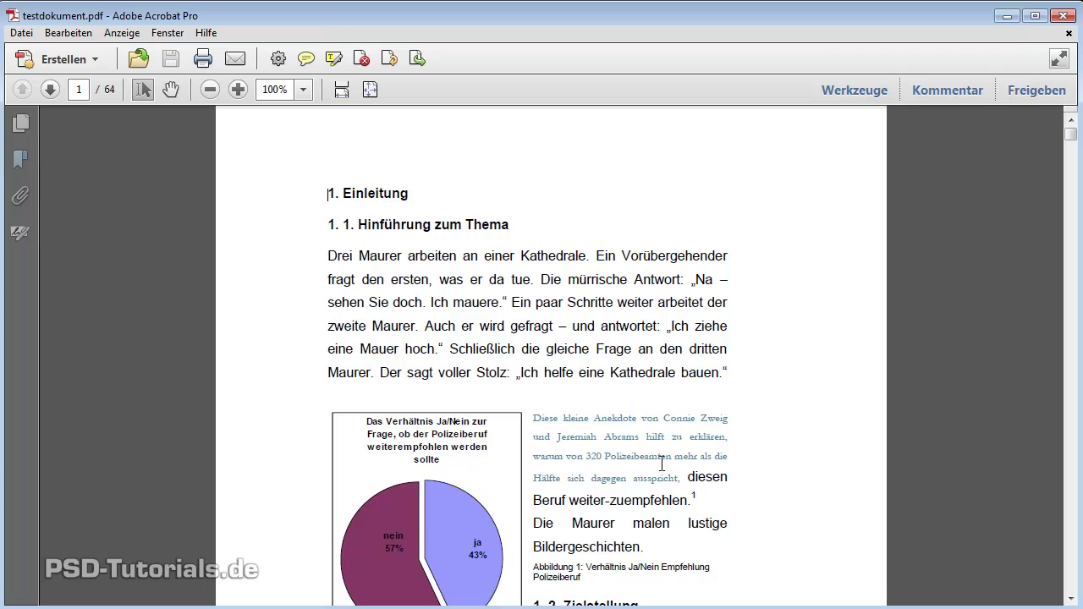
Step: Scroll through the PDF's pages, briefly selecting the blue anecdote paragraph beside the chart
scroll(662, 464, down, 2)
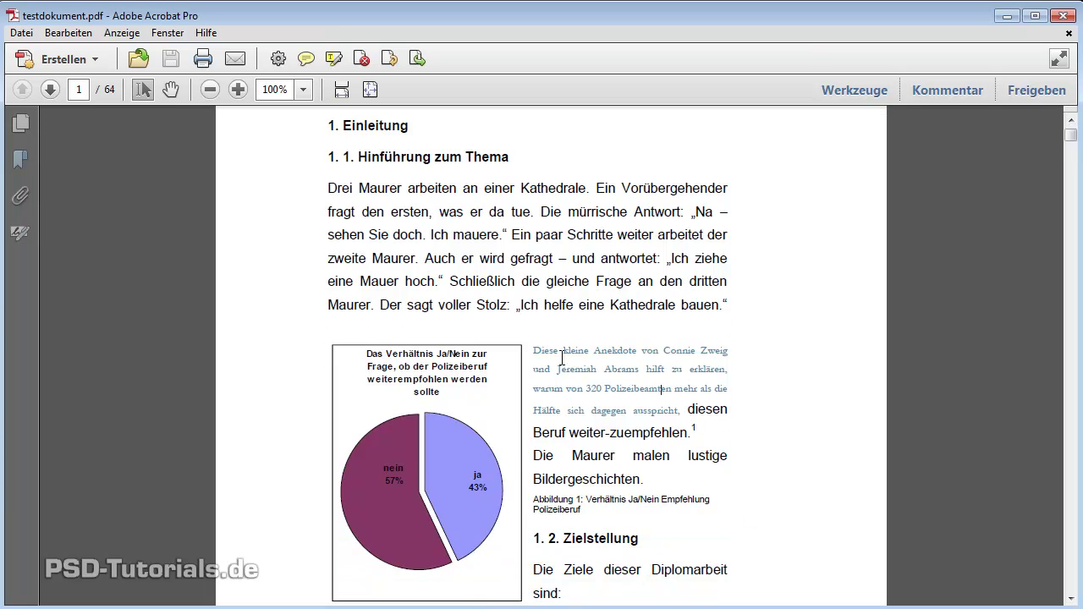
mouse_move(539, 345)
mouse_down()
mouse_move(674, 396)
mouse_move(682, 411)
mouse_up()
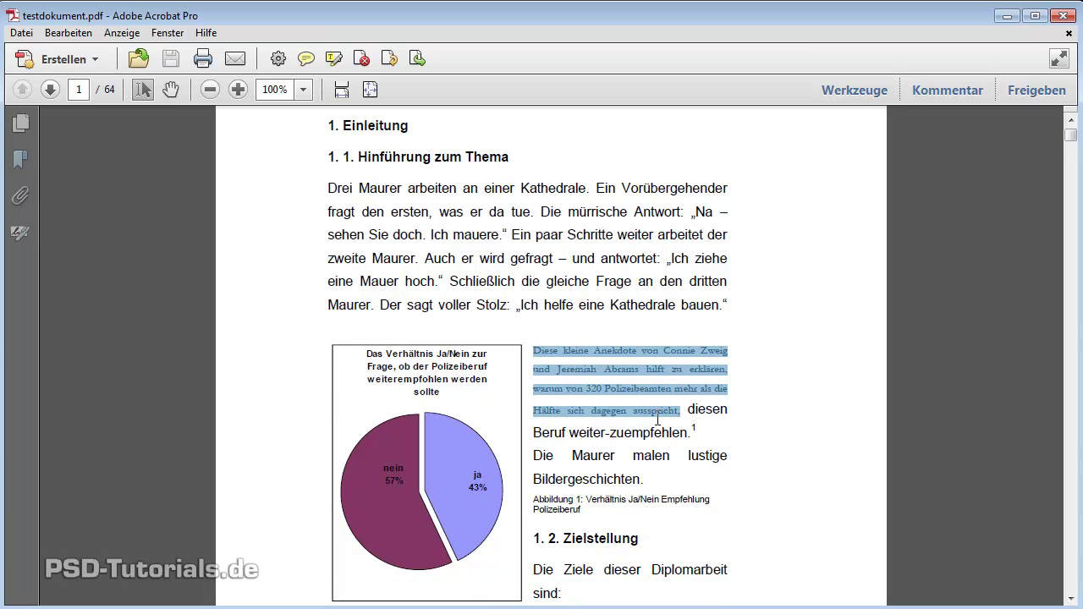
click(648, 375)
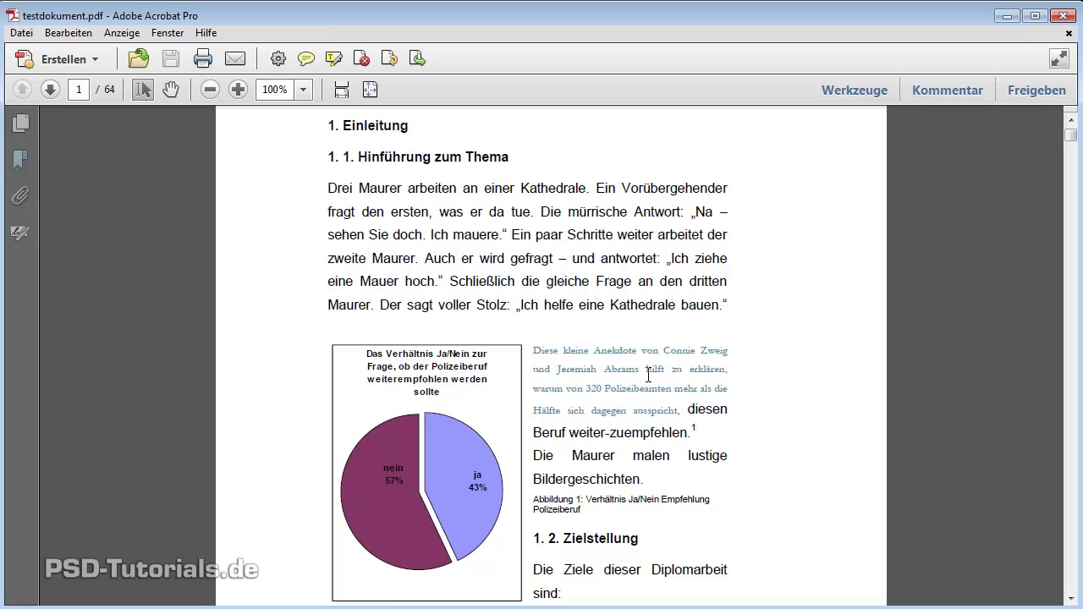
scroll(648, 375, down, 2)
scroll(649, 375, down, 2)
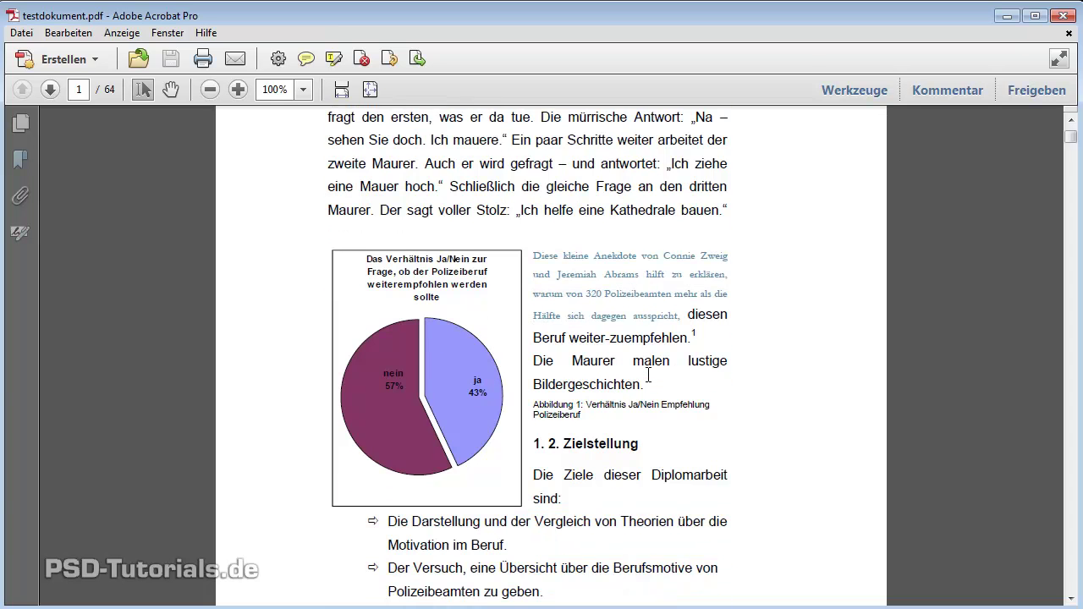
scroll(649, 375, down, 1)
scroll(648, 375, down, 2)
scroll(731, 466, down, 2)
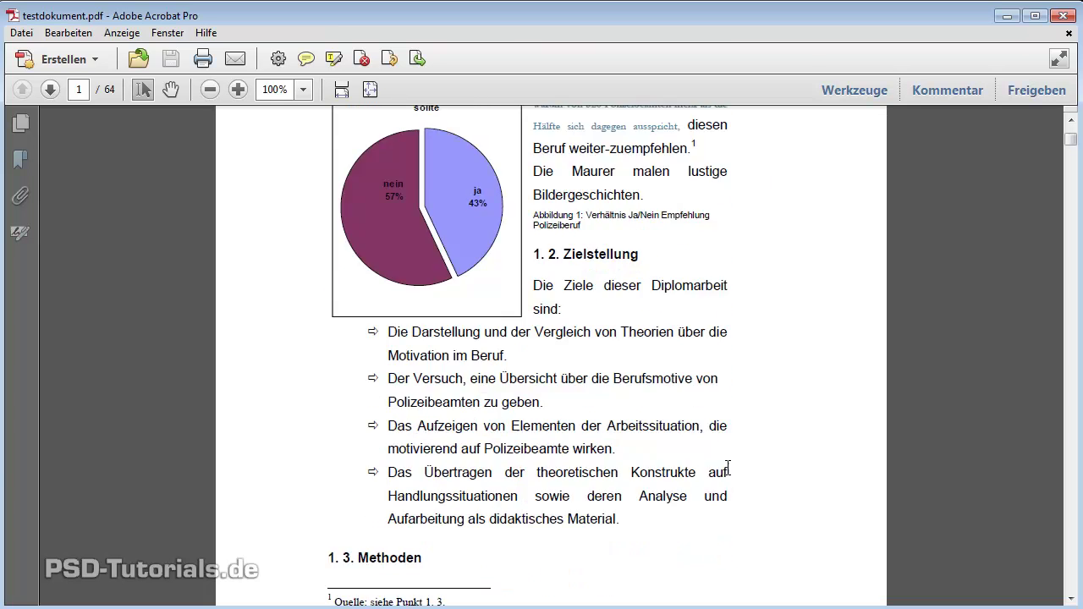
scroll(727, 469, down, 2)
scroll(728, 469, down, 5)
scroll(728, 469, down, 1)
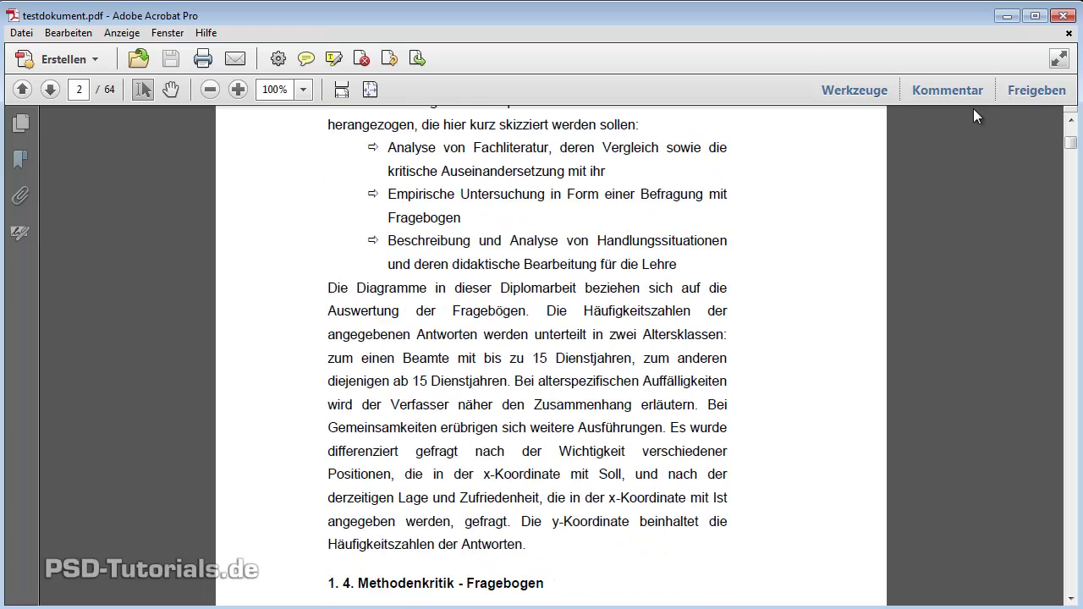
scroll(635, 391, up, 5)
scroll(635, 392, up, 4)
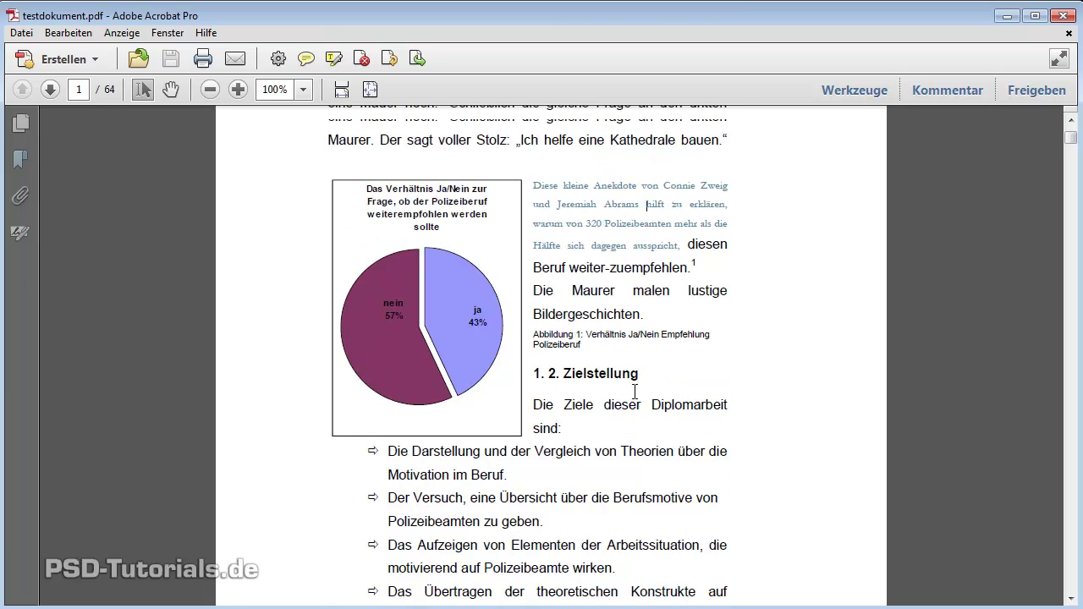
scroll(634, 392, up, 4)
scroll(635, 392, up, 4)
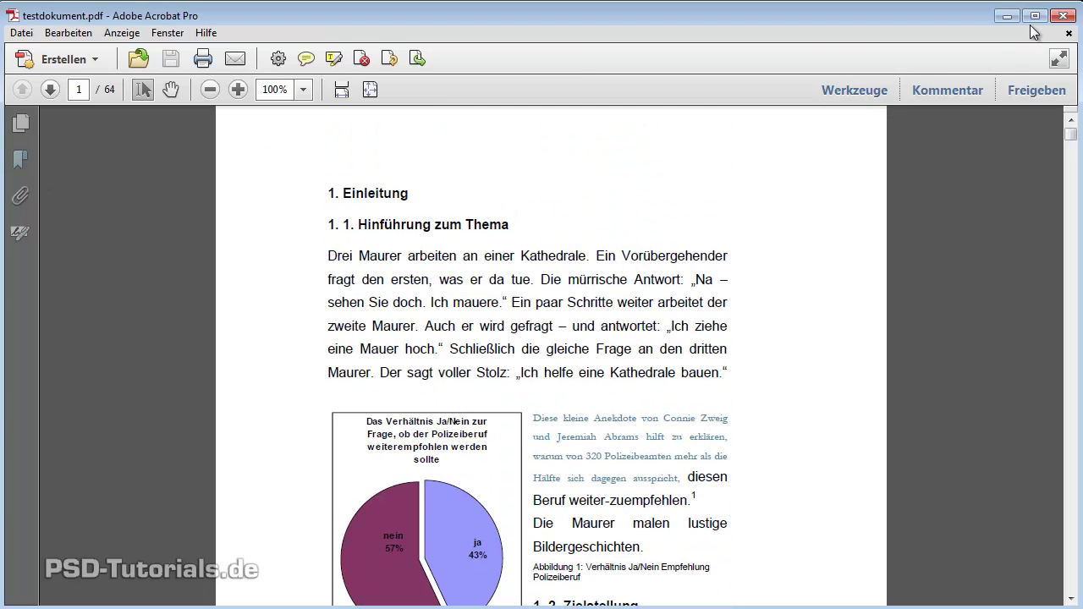
Step: Close Acrobat and show the Dokumente library in Windows Explorer
click(1062, 15)
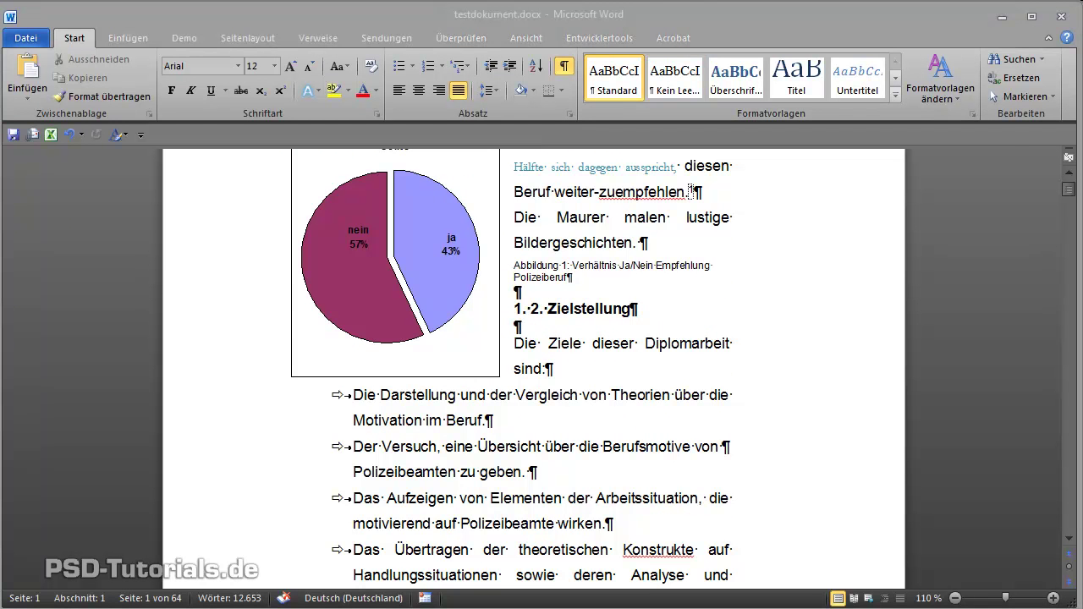
key(super+e)
click(147, 248)
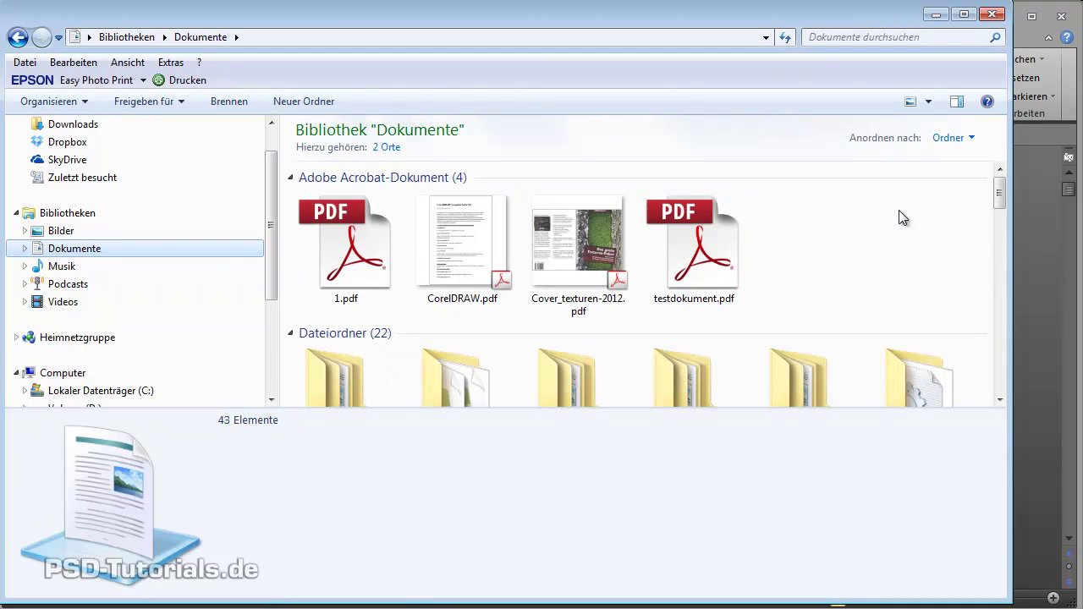
Step: Open testdokument.pdf's Eigenschaften and view its Sicherheit and Details tabs
right_click(710, 249)
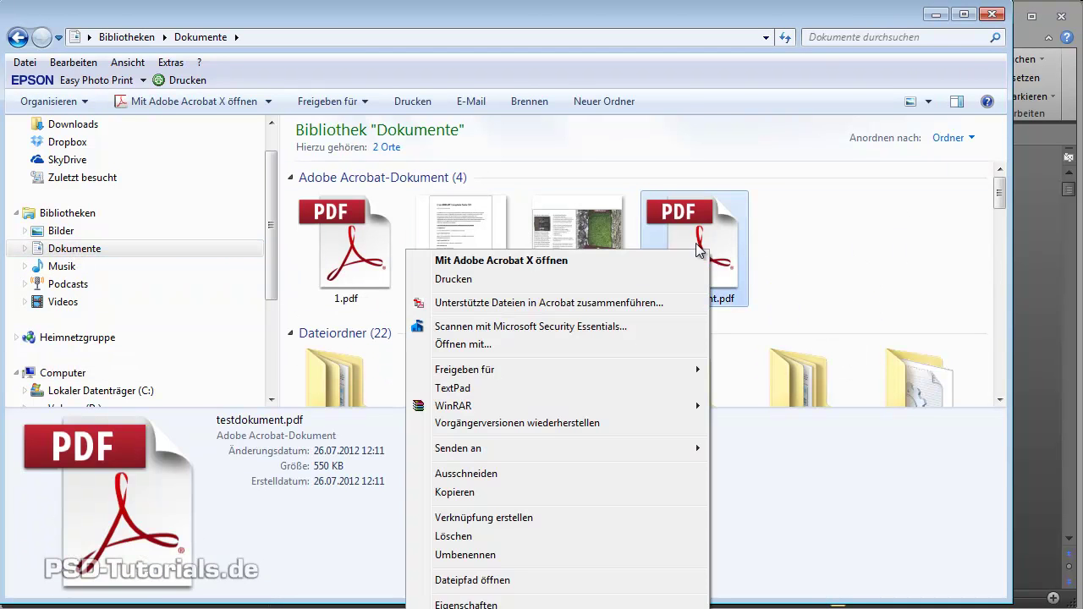
click(474, 604)
drag(745, 252, 558, 108)
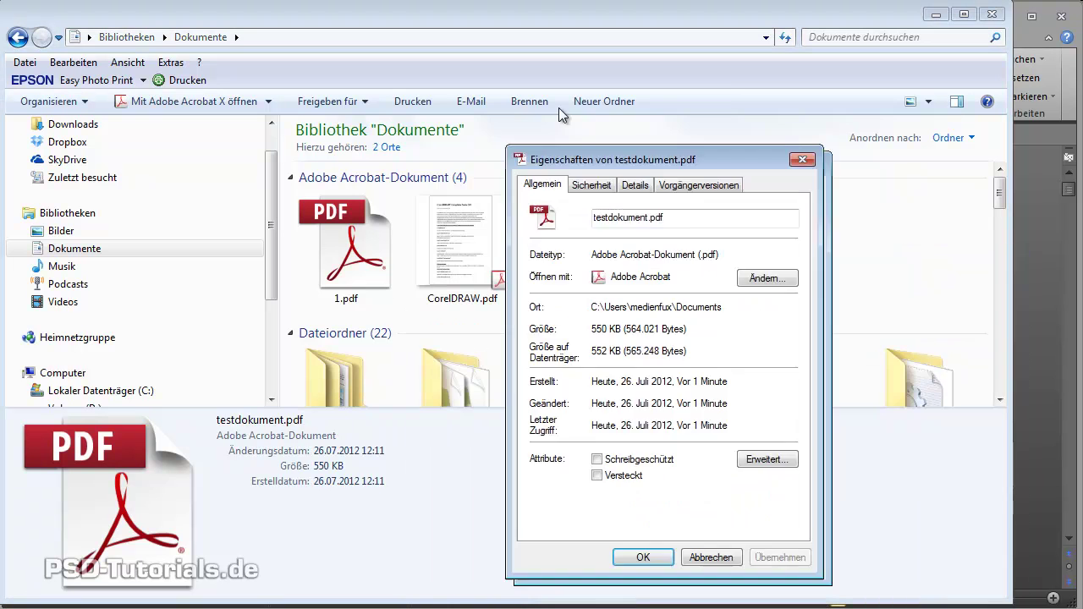
click(500, 123)
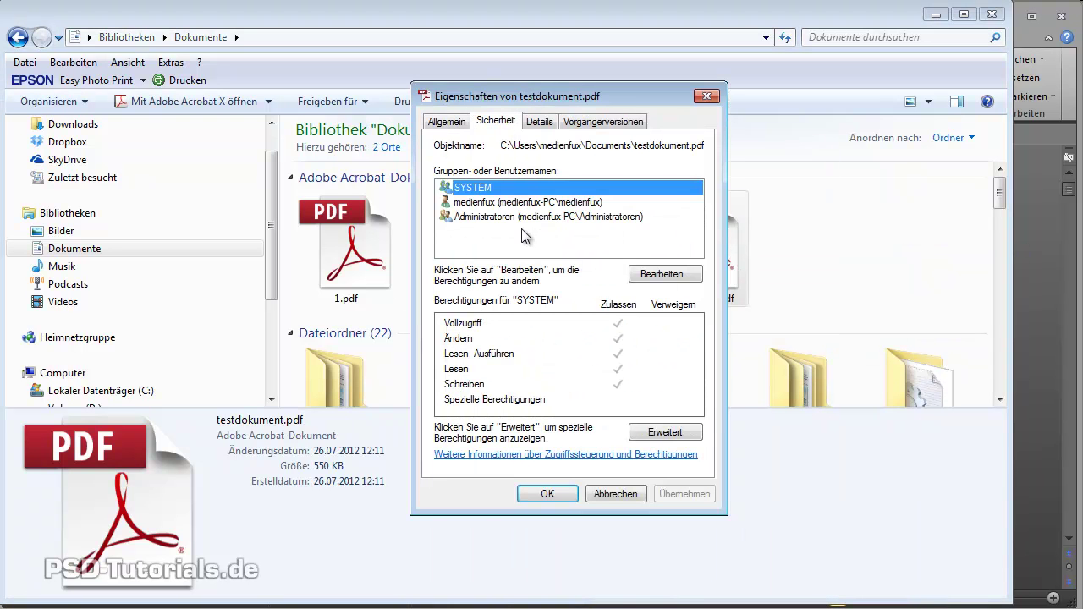
click(539, 121)
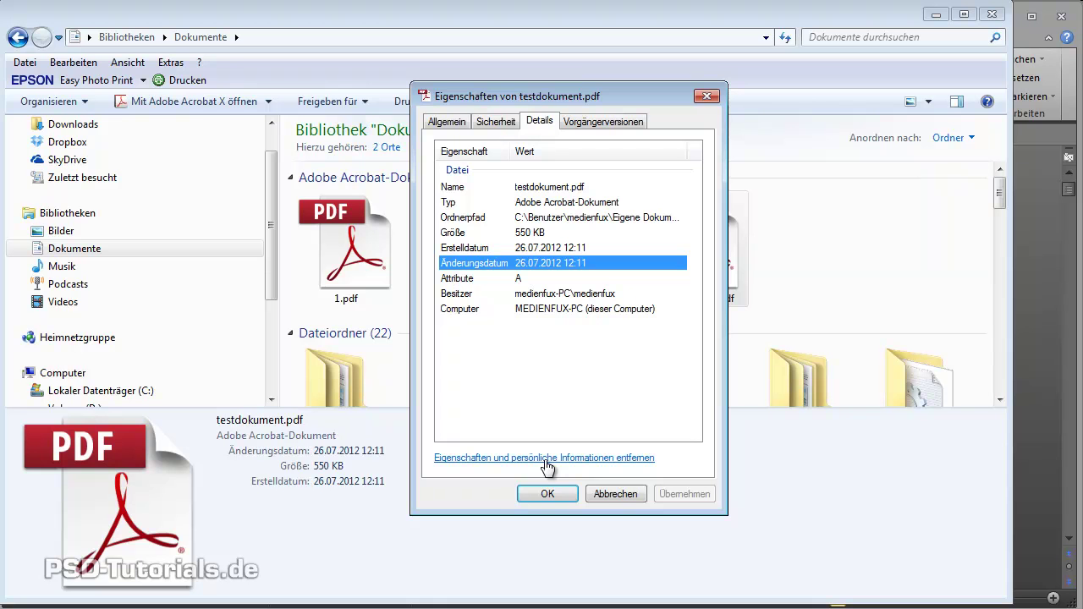
Step: Open 'Eigenschaften entfernen', cancel it, then close the properties window and Explorer
click(546, 458)
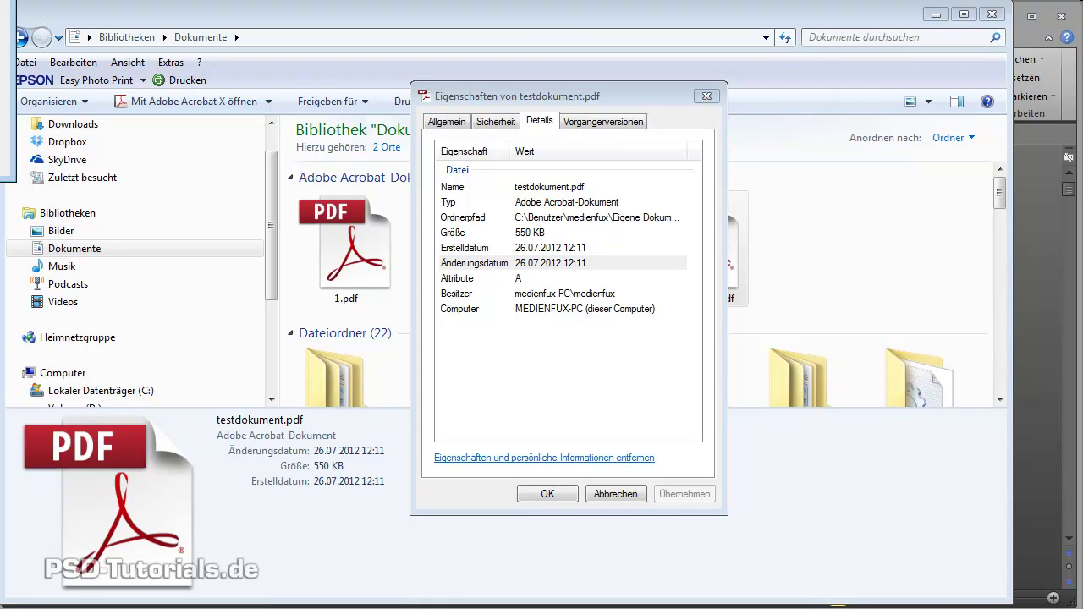
drag(763, 15, 630, 138)
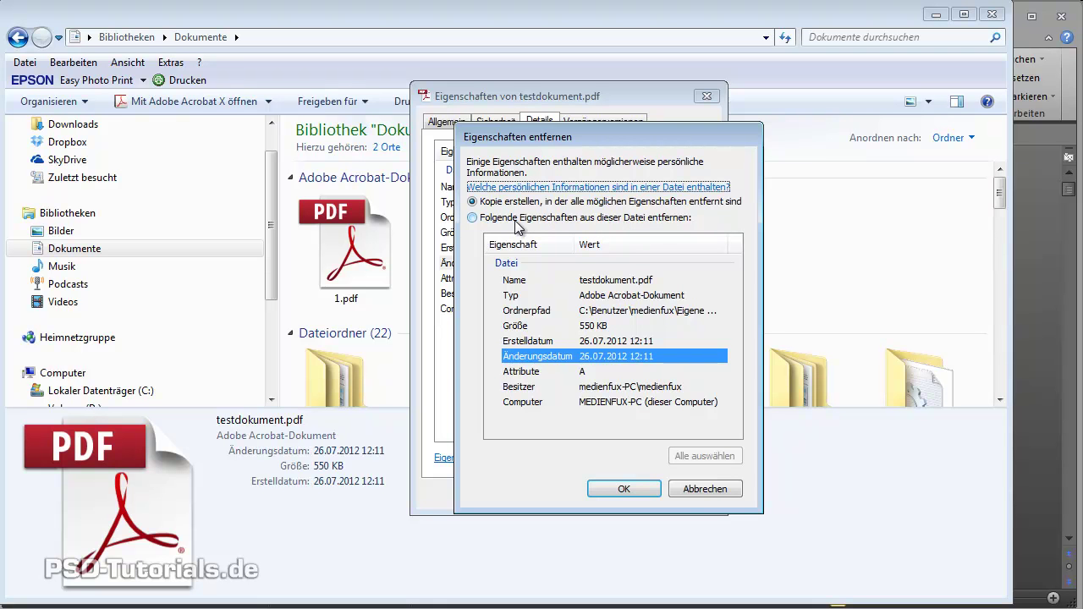
click(687, 491)
click(628, 494)
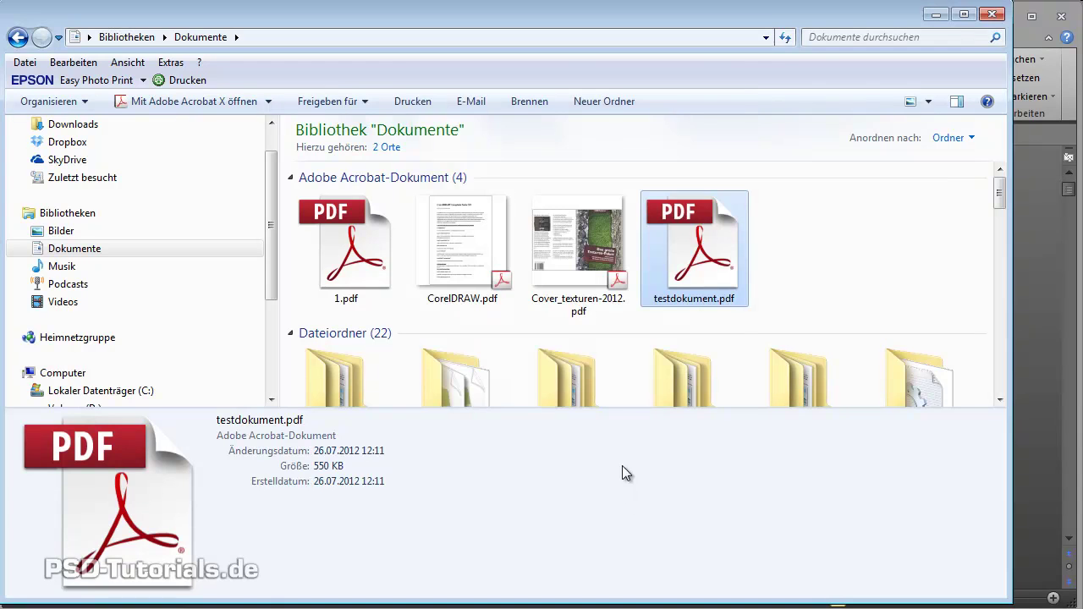
click(992, 15)
click(584, 393)
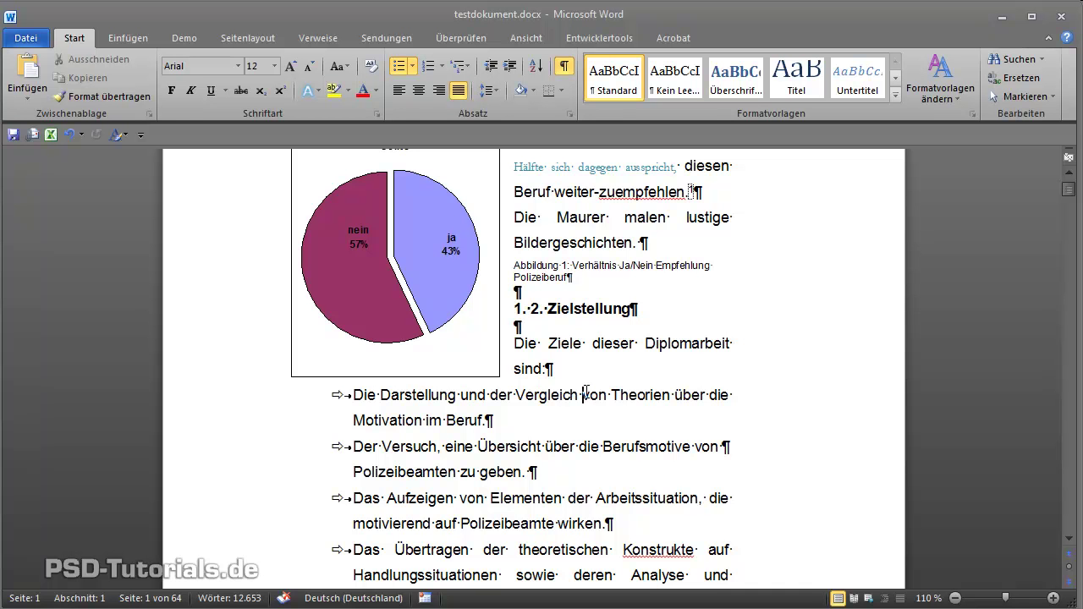
click(572, 383)
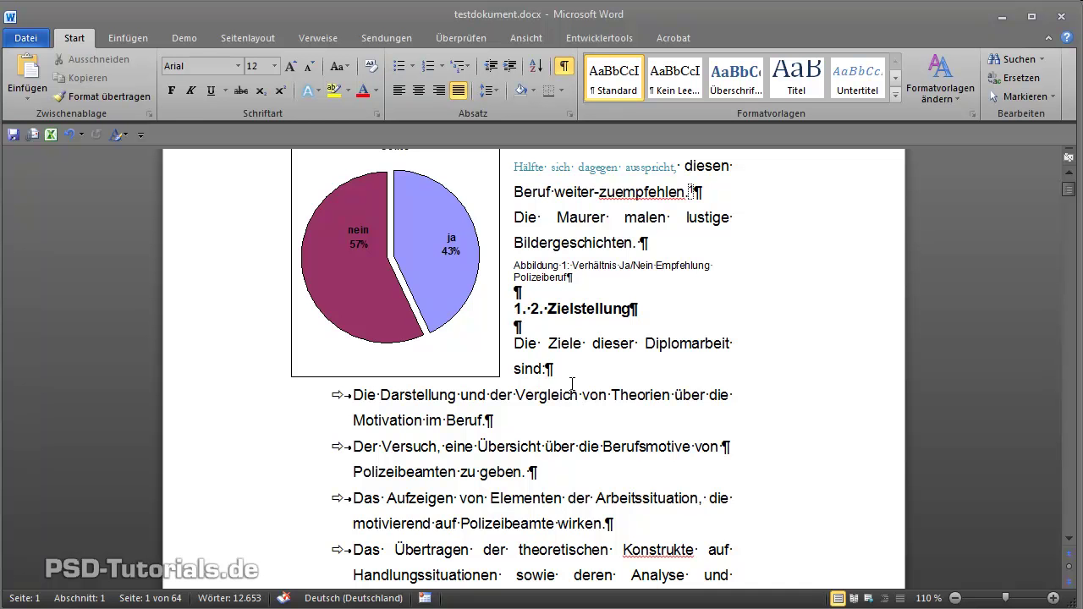